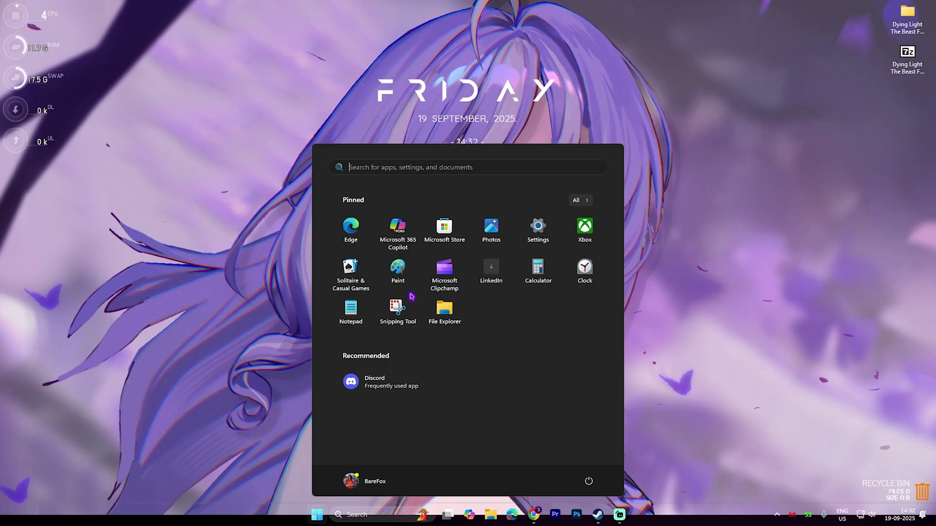
Open Settings, view Personalization › Colors, then the Gaming › Game Bar page with controller access Off.
type("settings")
left_click(359, 182)
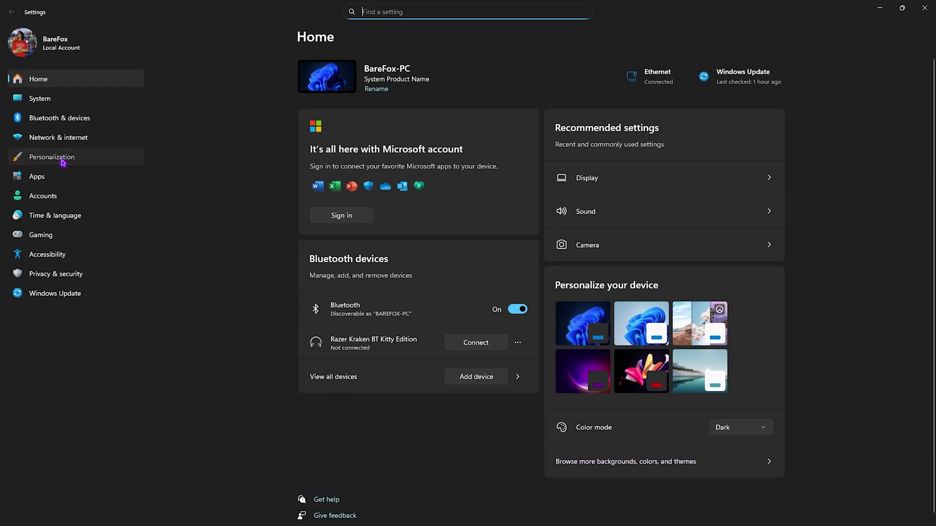
left_click(62, 155)
left_click(316, 223)
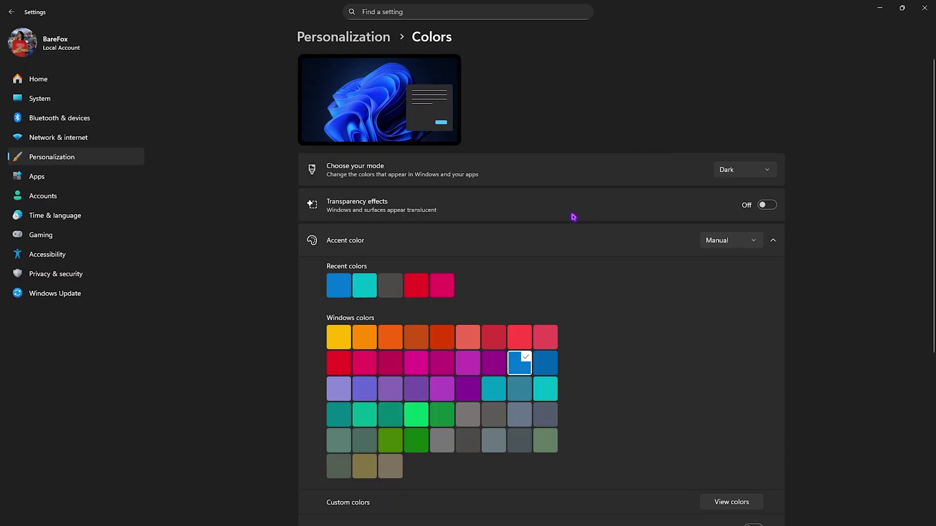
left_click(51, 238)
left_click(358, 77)
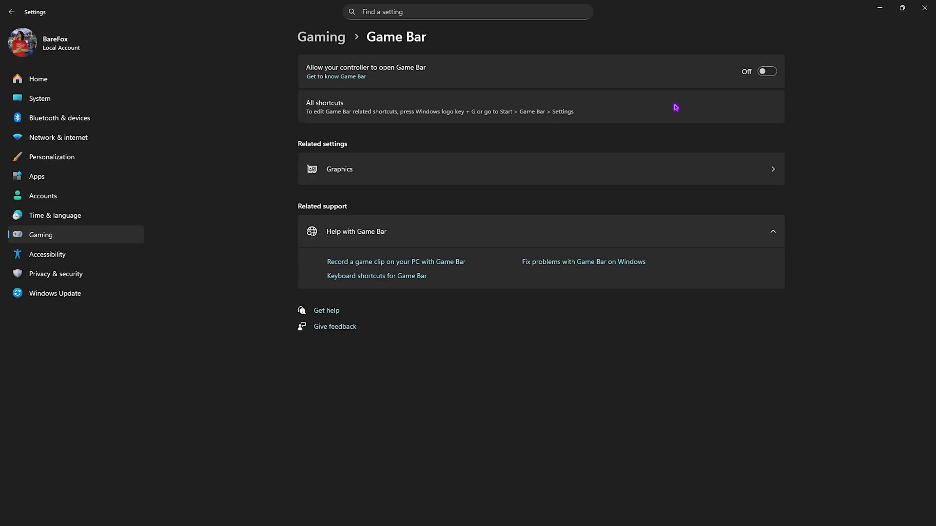
Check that Game Mode is on and hardware-accelerated GPU scheduling is enabled in advanced graphics settings.
left_click(336, 39)
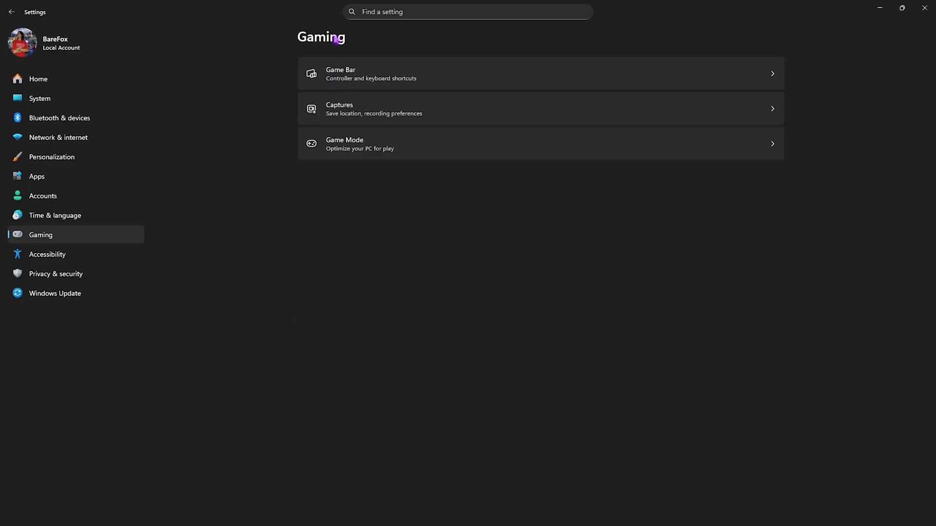
left_click(354, 149)
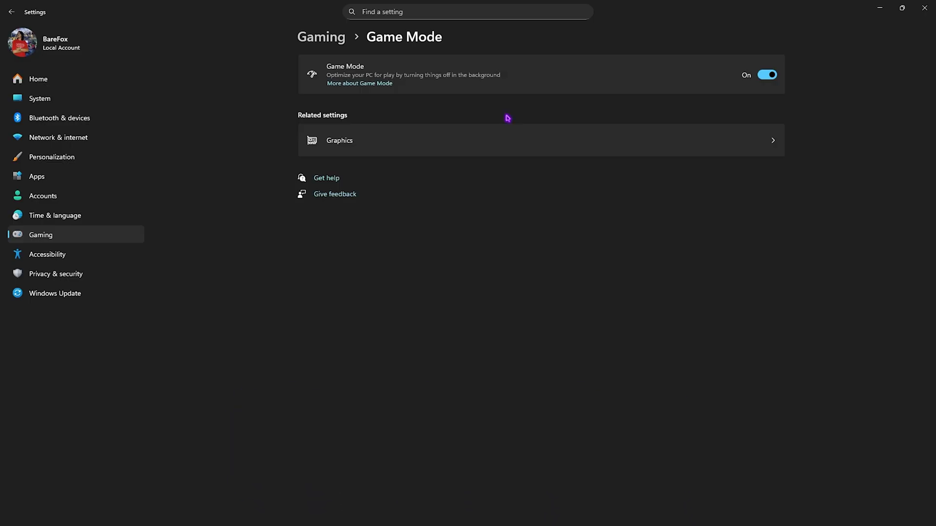
left_click(345, 149)
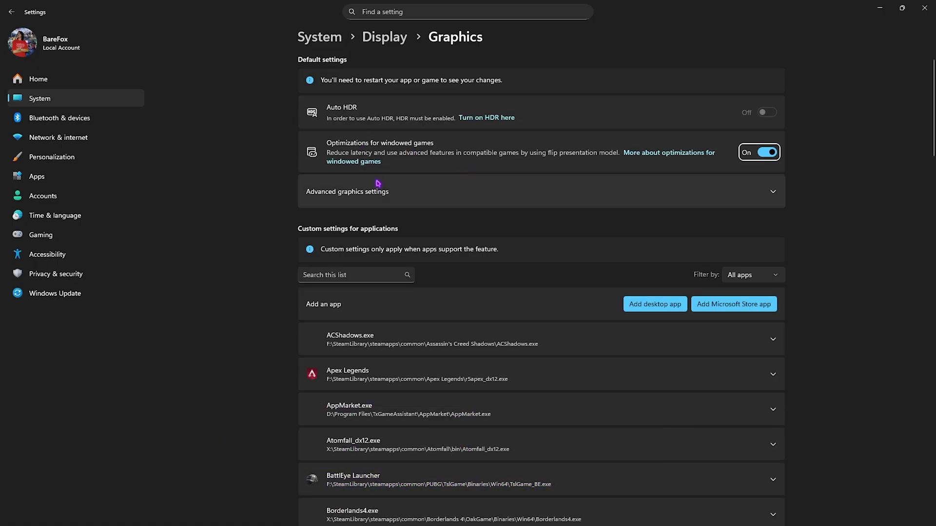
left_click(378, 185)
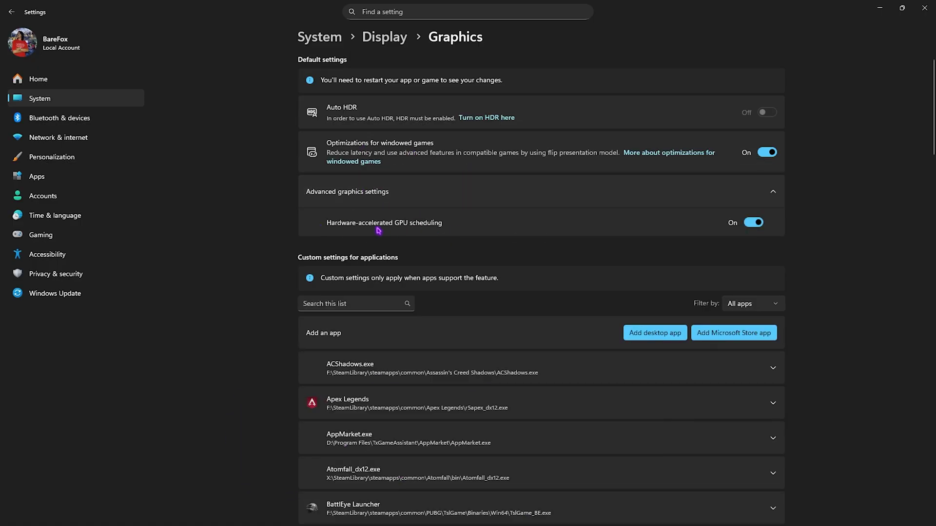
key("super")
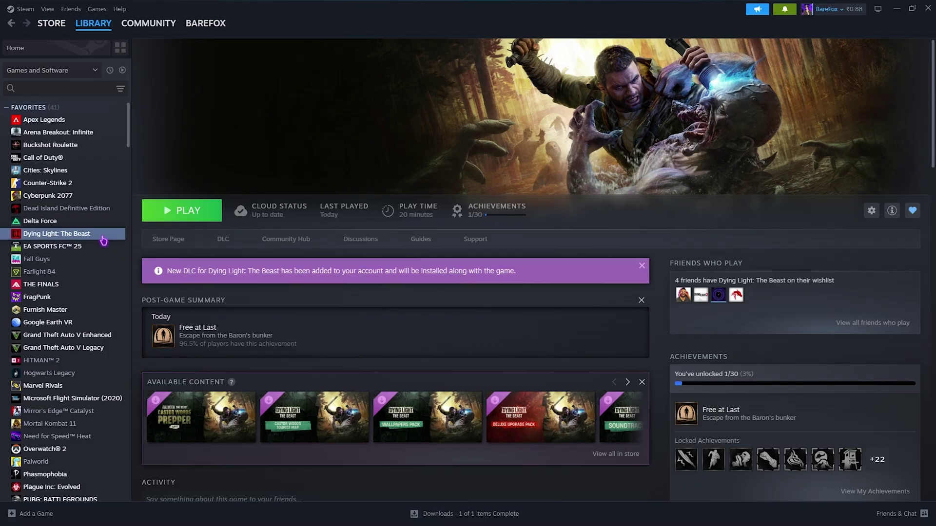
Browse Dying Light: The Beast's local files down to ph_ft\work\bin\x64 and select the folder path.
right_click(102, 237)
mouse_move(124, 296)
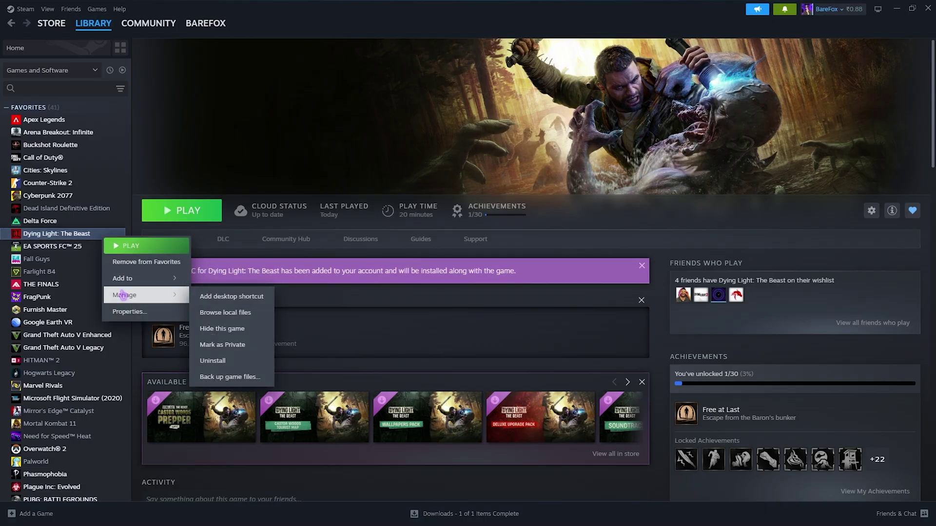
left_click(207, 317)
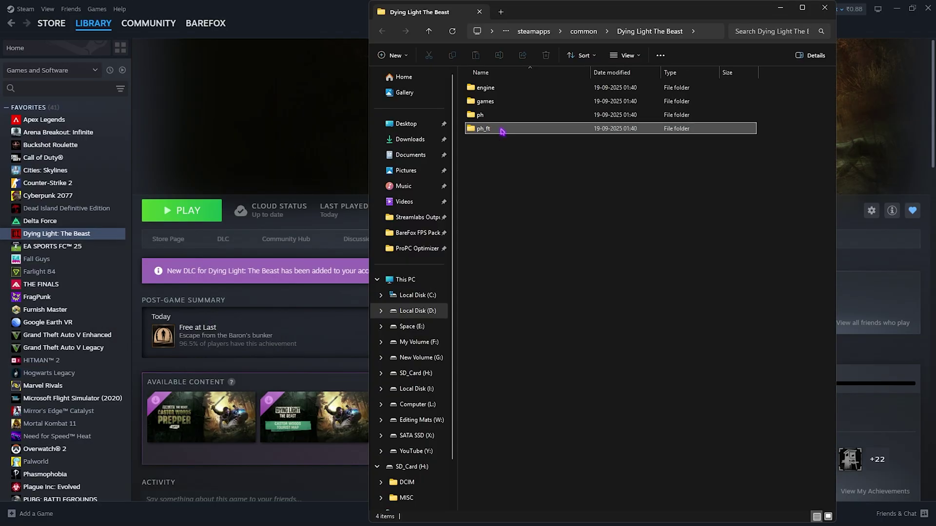
double_click(502, 130)
double_click(492, 100)
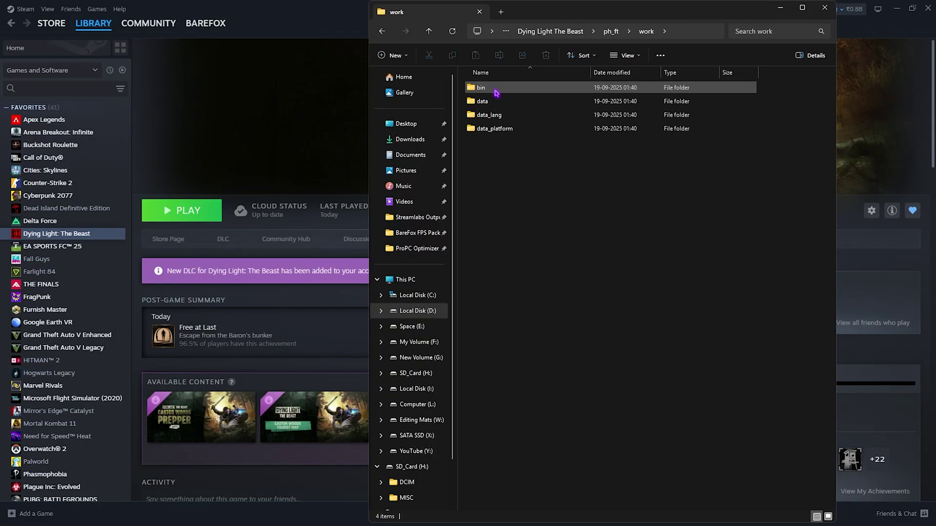
double_click(496, 89)
double_click(496, 89)
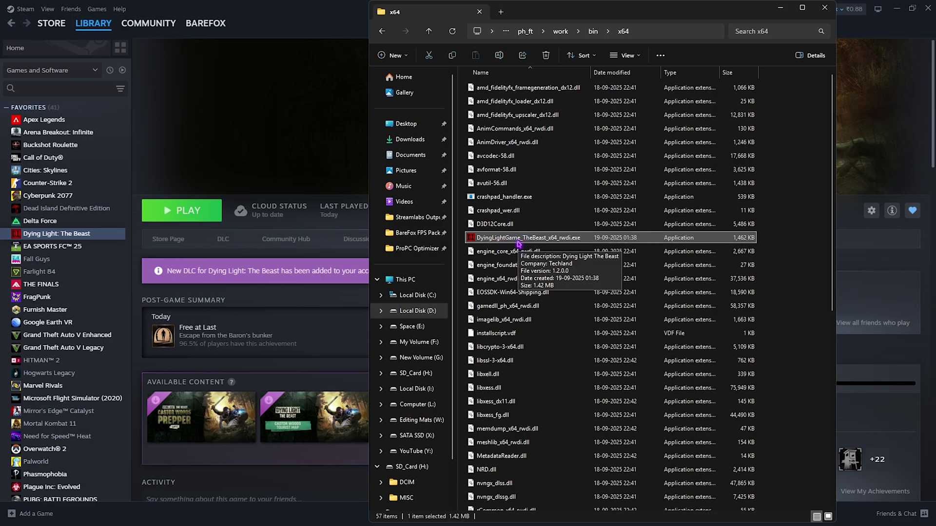
left_click(653, 35)
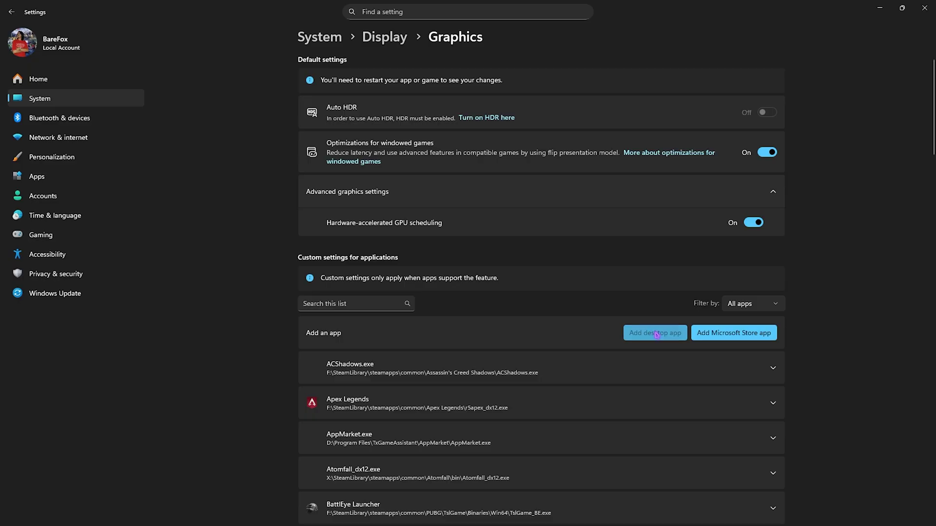
Add DyingLightGame_TheBeast_x64_rwdi.exe to the Graphics app list using the pasted x64 folder path.
left_click(308, 30)
key("ctrl+v")
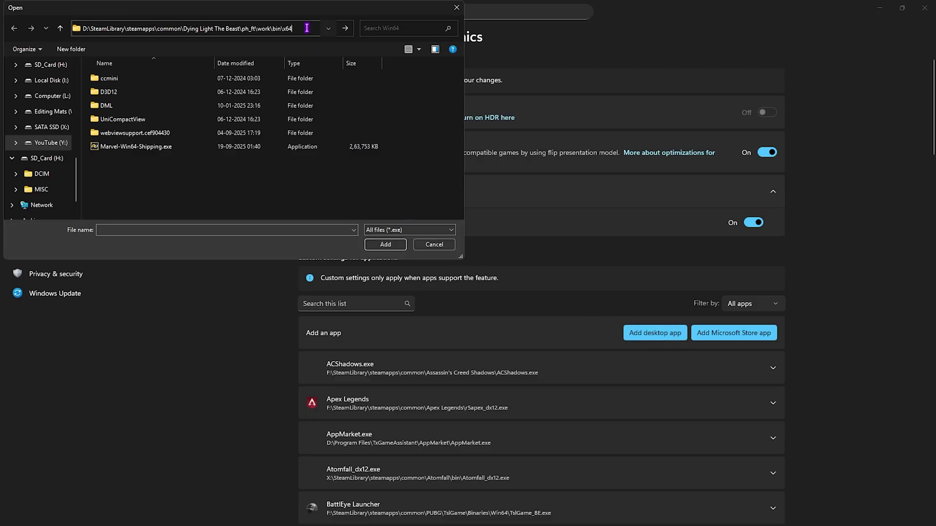
key("Return")
left_click(143, 94)
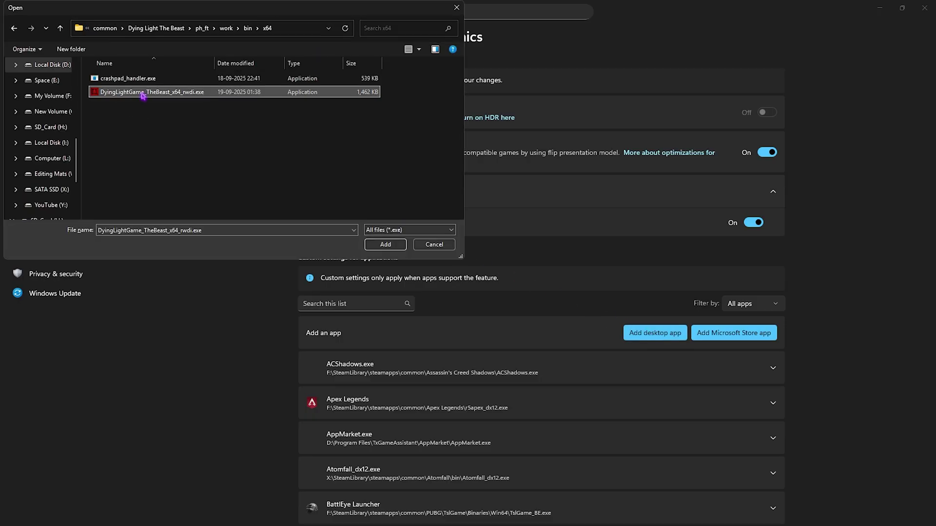
left_click(382, 247)
Set the game's GPU preference to High Performance (NVIDIA GeForce RTX 2070 SUPER).
scroll(444, 323, "down", 8)
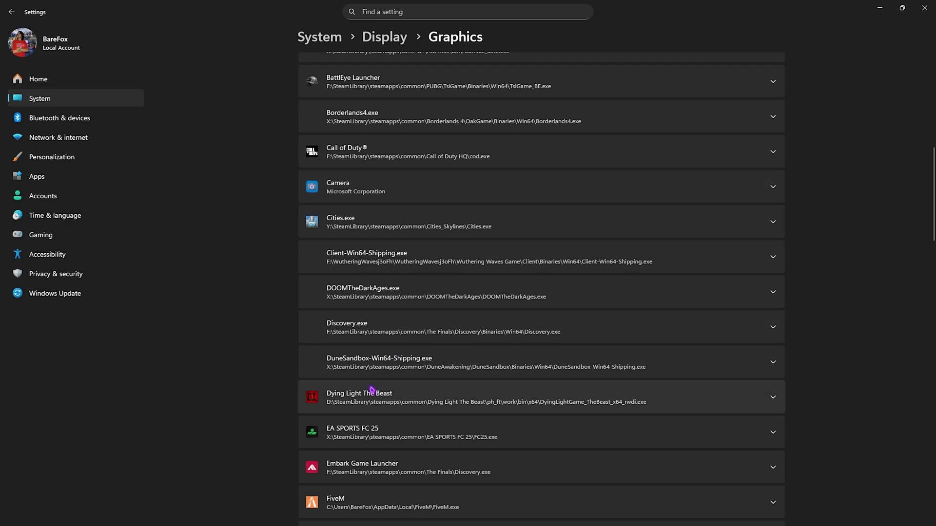
left_click(338, 397)
scroll(351, 329, "down", 3)
left_click(730, 288)
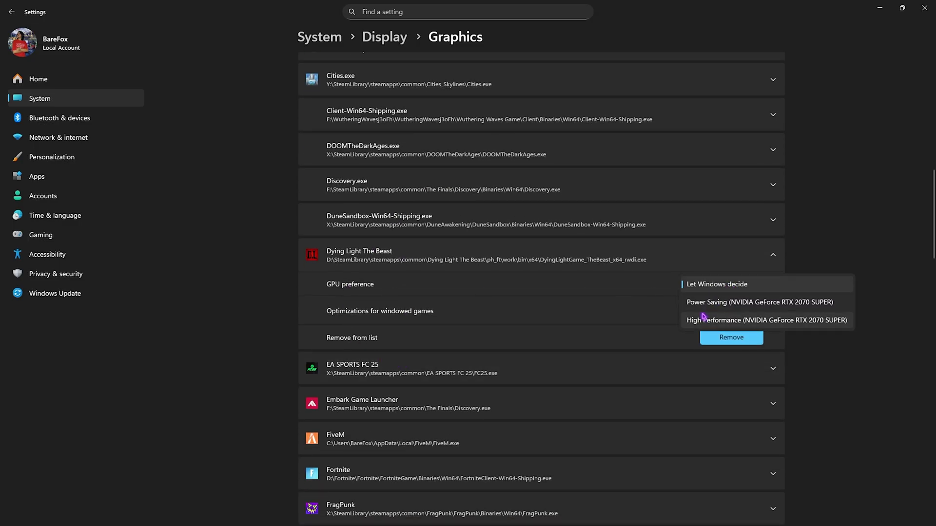
left_click(733, 319)
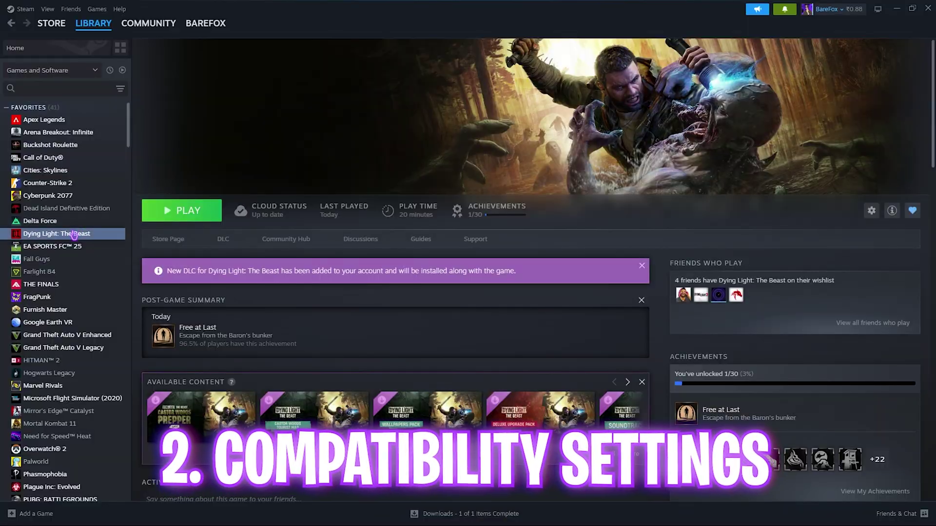
Open the game's local files from Steam and navigate to ph_ft\work\bin\x64.
right_click(73, 234)
mouse_move(112, 290)
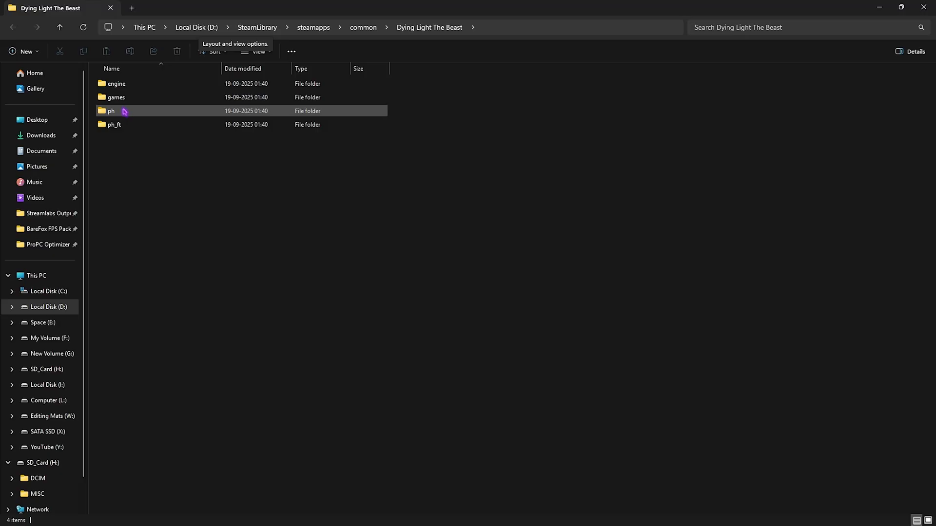
double_click(119, 123)
double_click(125, 97)
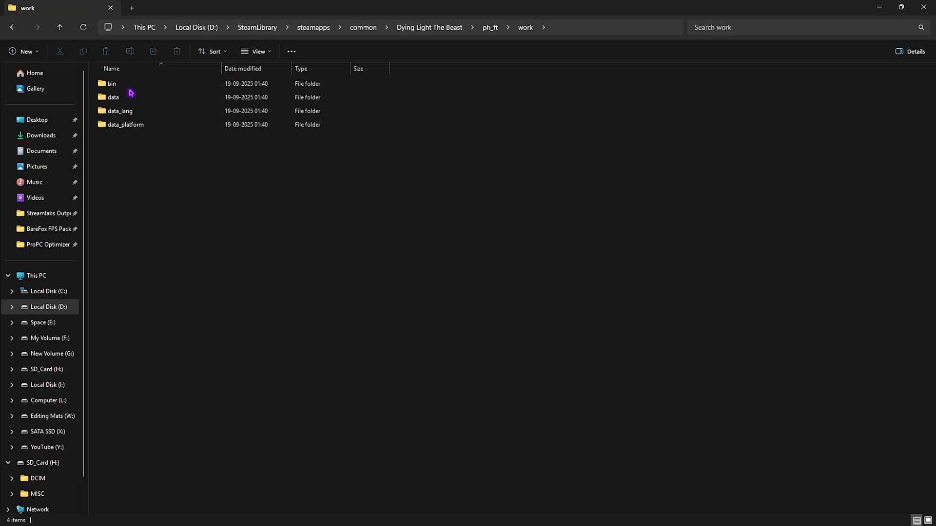
double_click(132, 86)
double_click(113, 84)
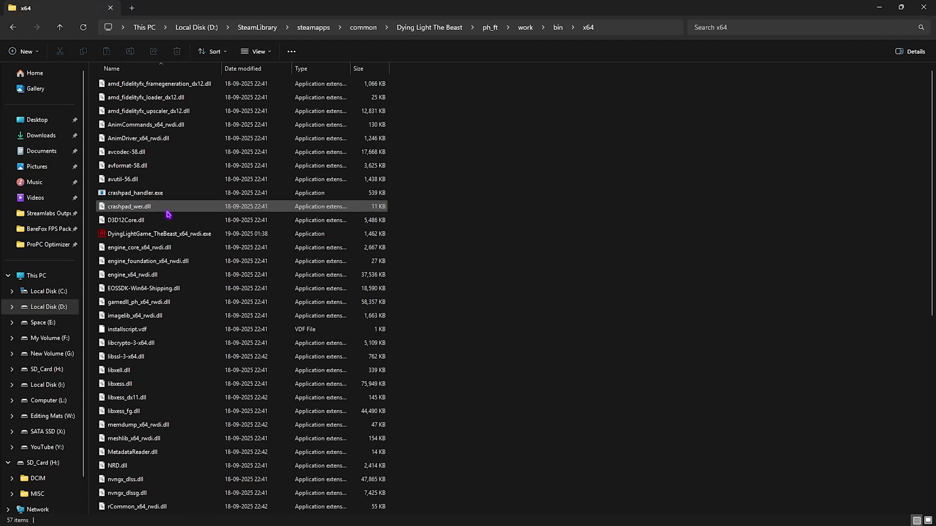
Disable fullscreen optimizations for DyingLightGame_TheBeast_x64_rwdi.exe in its Compatibility properties, reviewing high DPI settings.
right_click(151, 234)
left_click(189, 400)
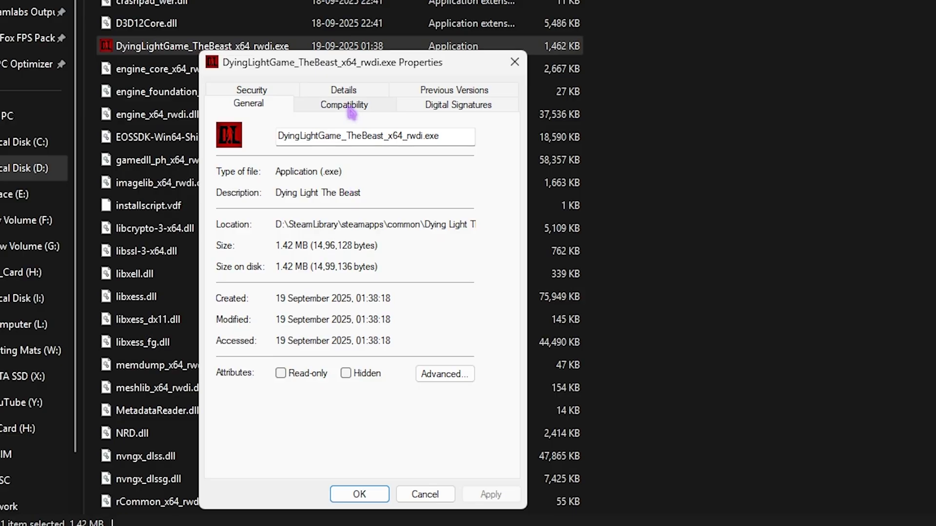
left_click(245, 269)
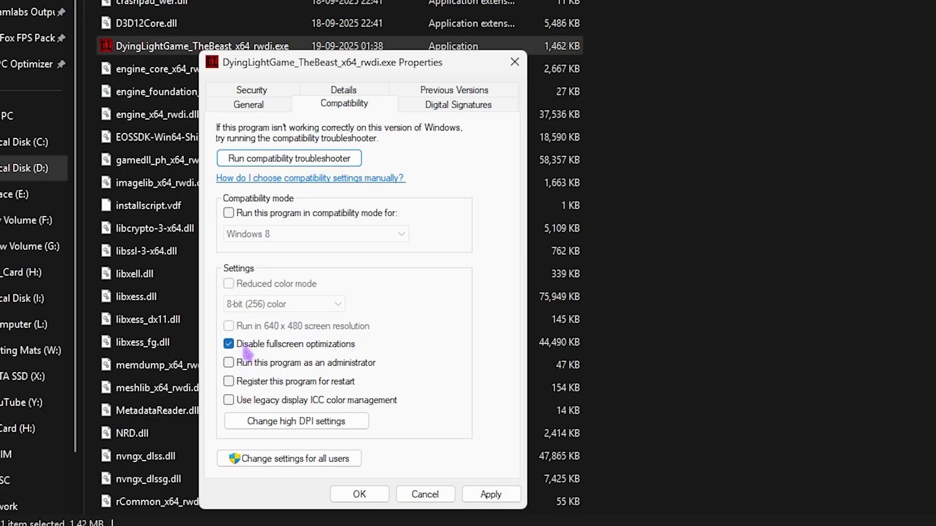
left_click(343, 423)
left_click(421, 436)
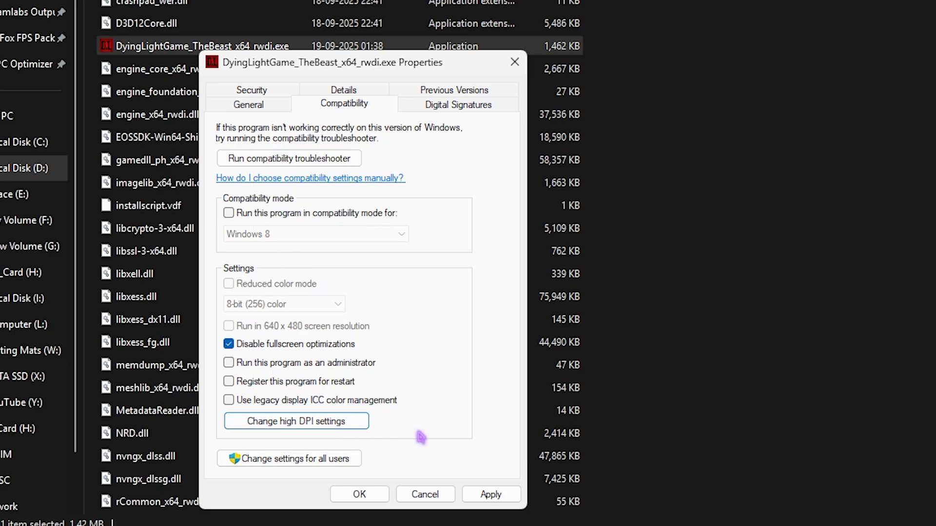
left_click(513, 63)
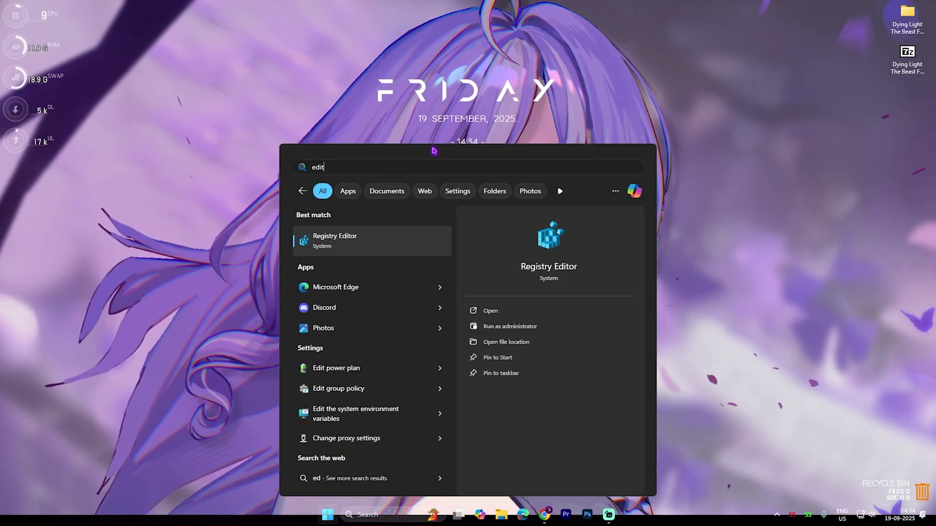
Launch Group Policy Editor and locate App Privacy's 'Let Windows apps run in the background' policy.
key("Return")
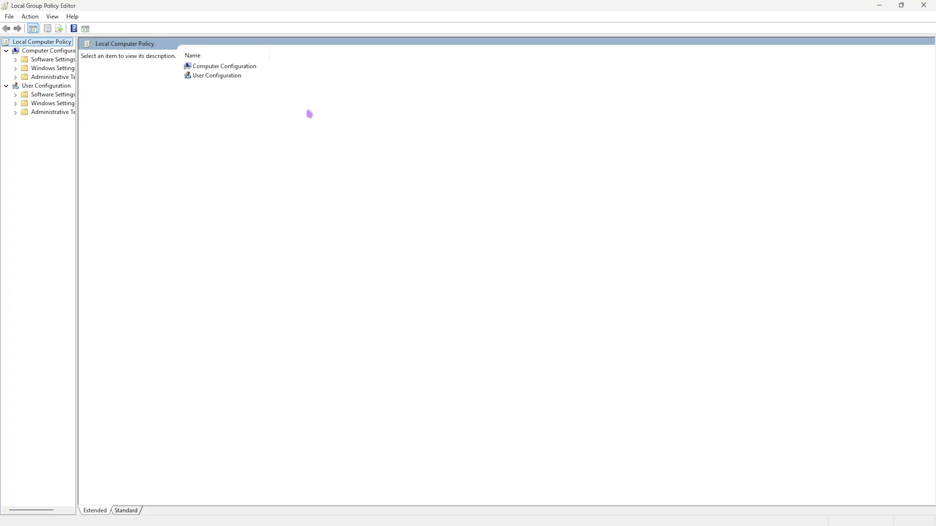
left_click(209, 77)
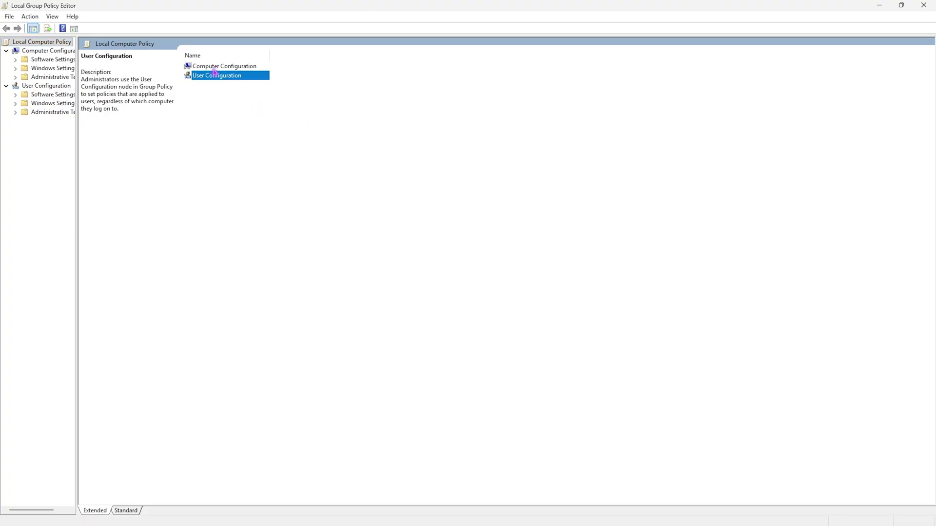
double_click(215, 67)
double_click(219, 86)
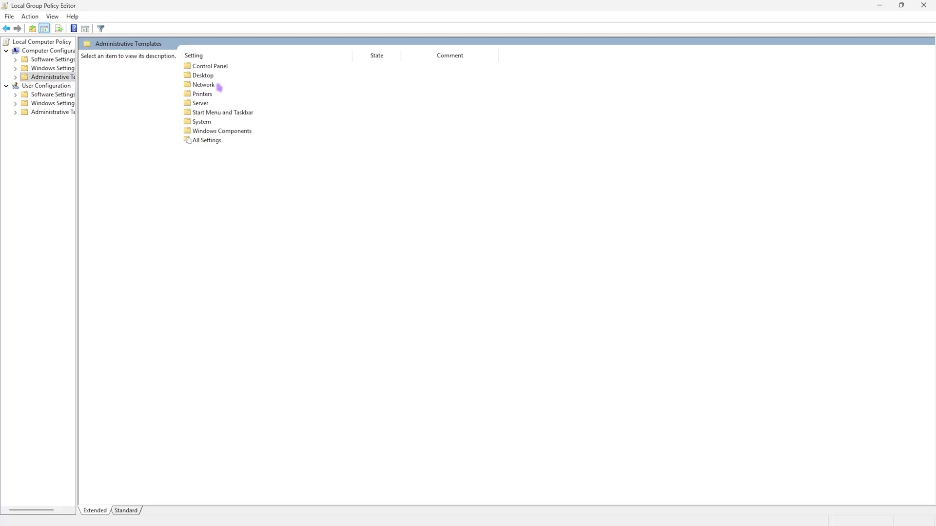
double_click(227, 130)
double_click(220, 104)
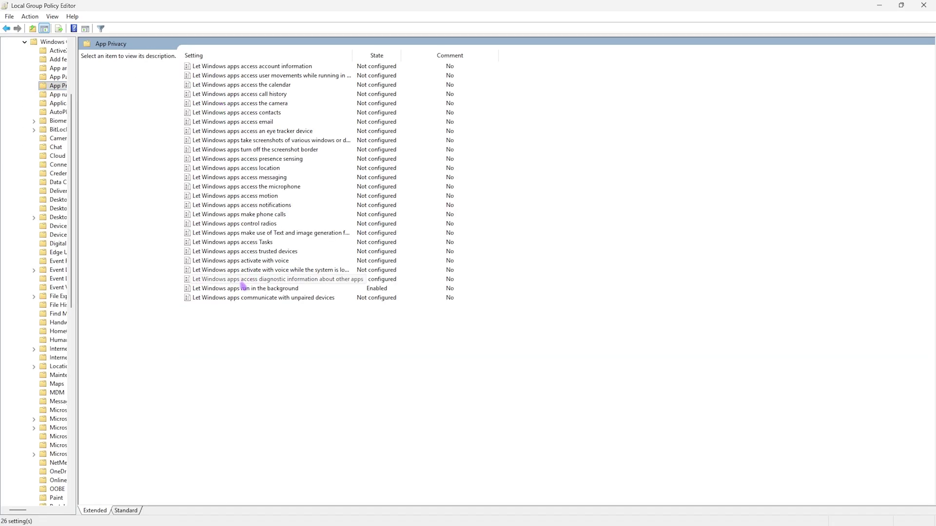
left_click(239, 289)
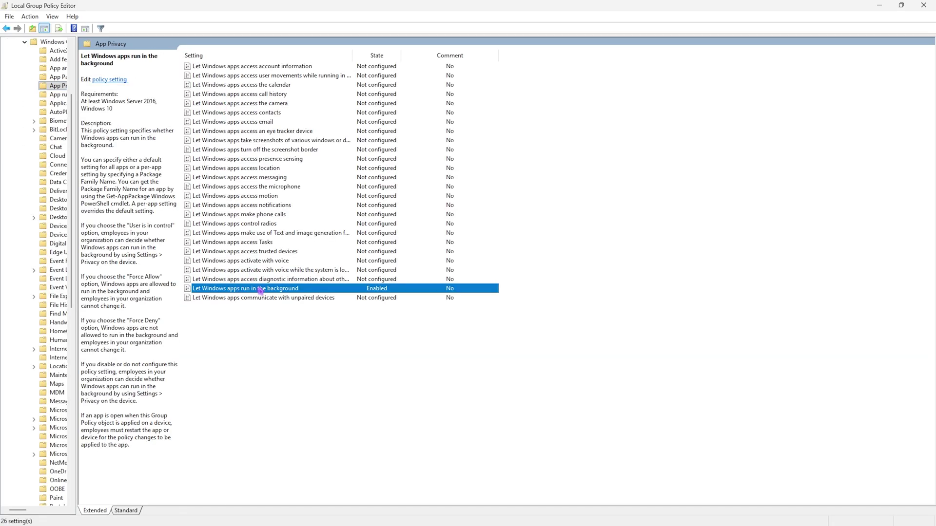
Enable the policy with Force Deny as the default for all apps and apply it.
double_click(260, 289)
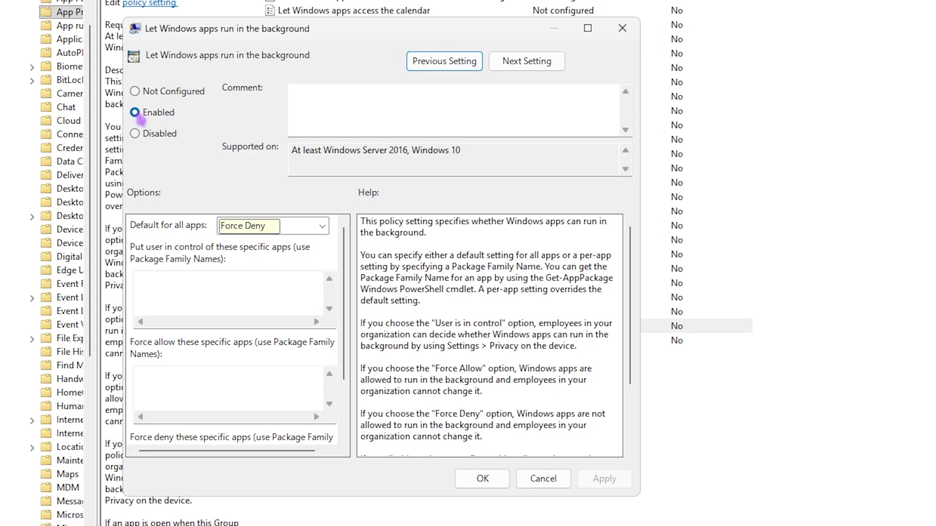
left_click(239, 225)
left_click(276, 269)
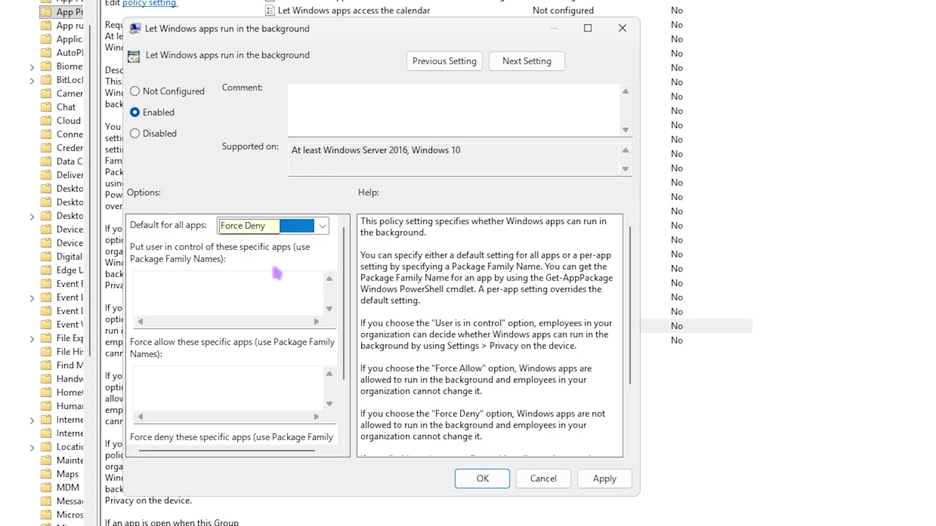
left_click(591, 479)
left_click(621, 28)
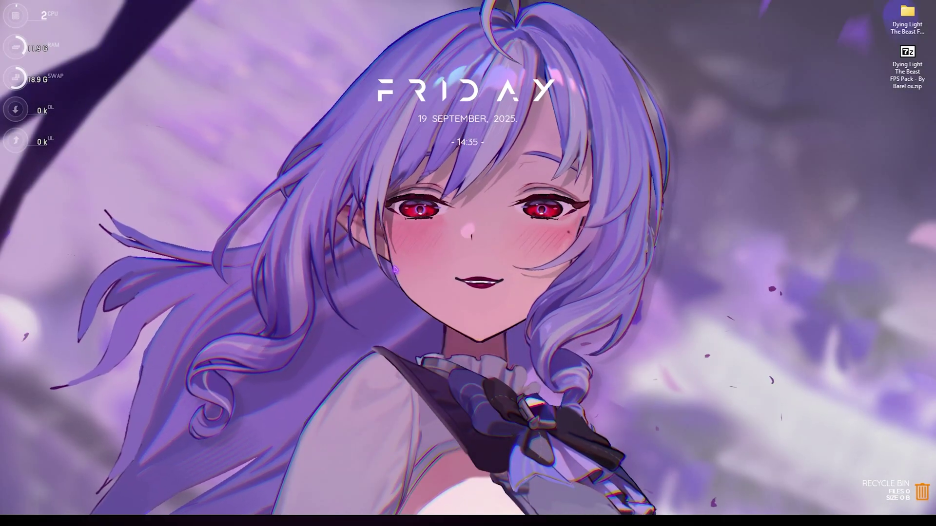
Open Virtual Memory via Performance Options' Advanced tab and select drive C:'s initial paging size.
key("super")
type("adj")
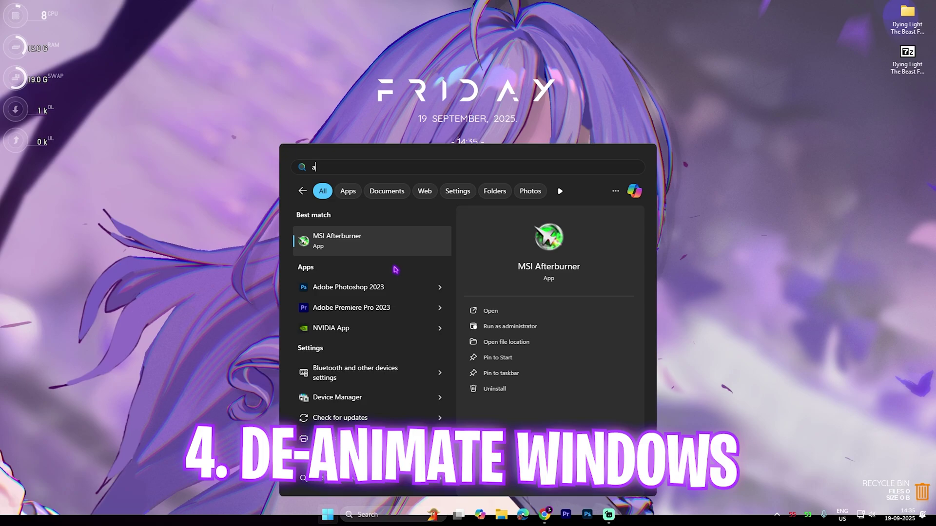
type("ust")
left_click(382, 243)
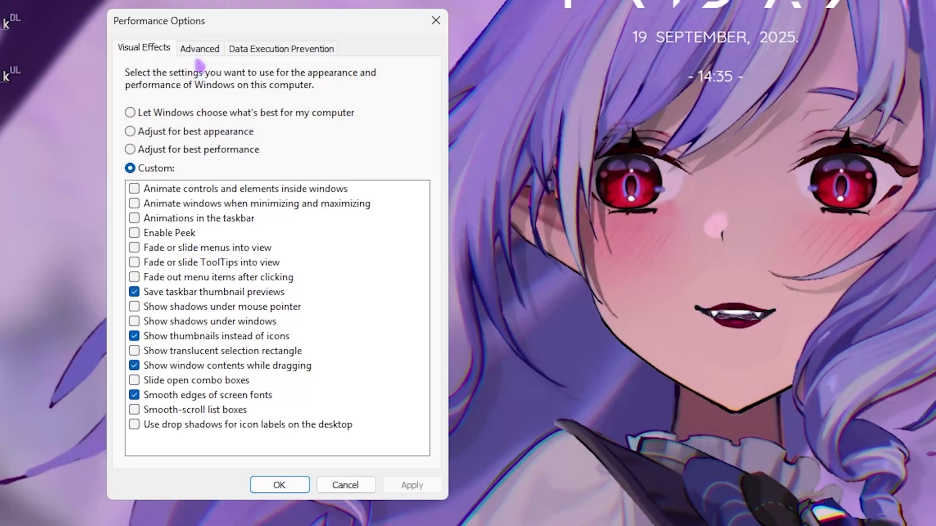
left_click(199, 48)
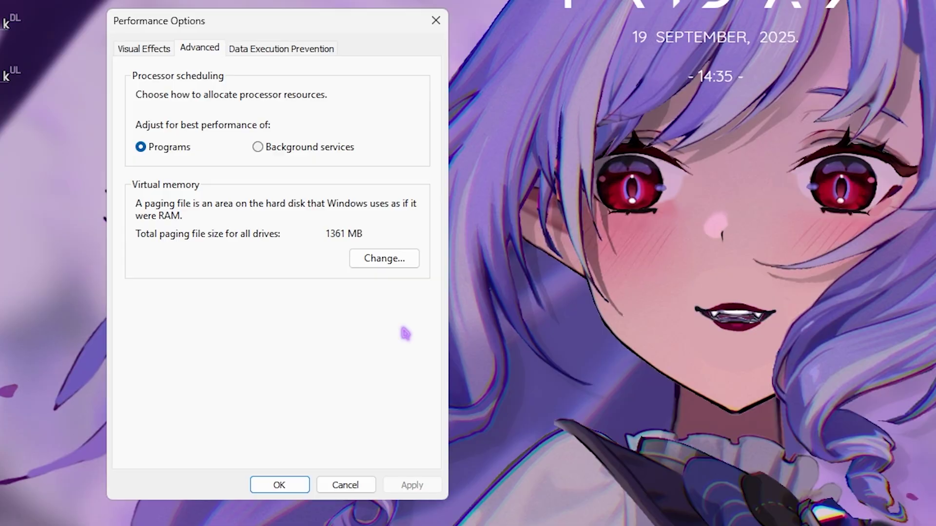
left_click(373, 258)
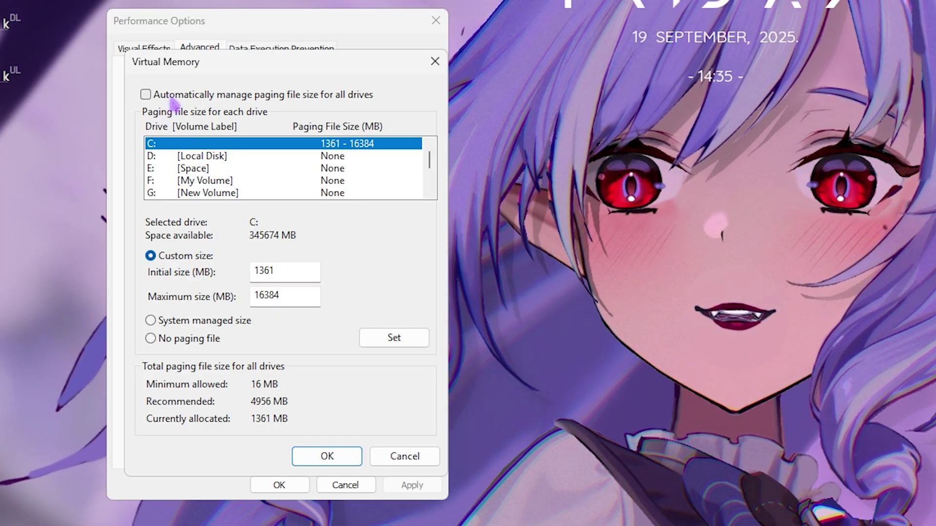
double_click(268, 271)
left_click(280, 272)
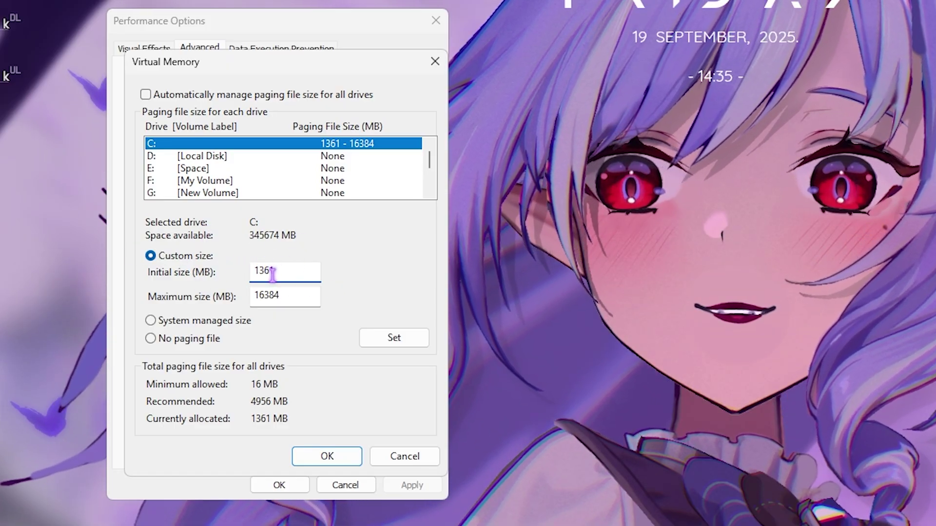
key("super")
Launch Calculator and multiply 32 × 1024 to get 32,768.
type("calculator")
left_click(568, 263)
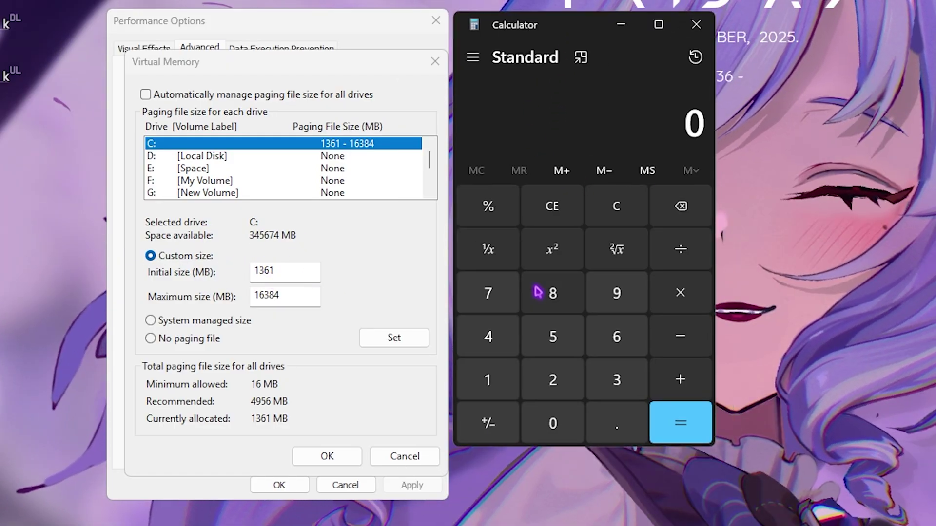
left_click(604, 374)
left_click(553, 380)
left_click(668, 307)
left_click(476, 378)
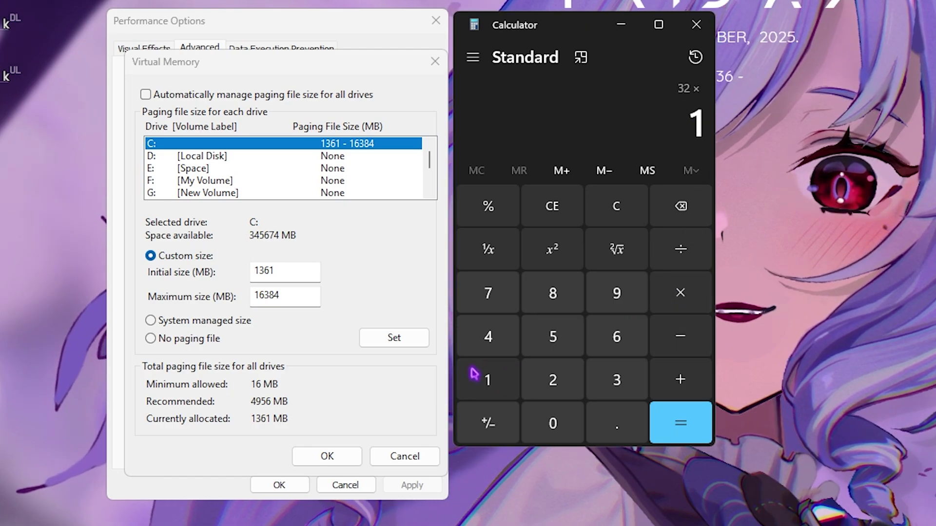
left_click(553, 420)
left_click(550, 385)
left_click(487, 337)
left_click(679, 419)
Divide by 2 to get 16,384, copy it for the Maximum size field, and close Calculator.
left_click(680, 249)
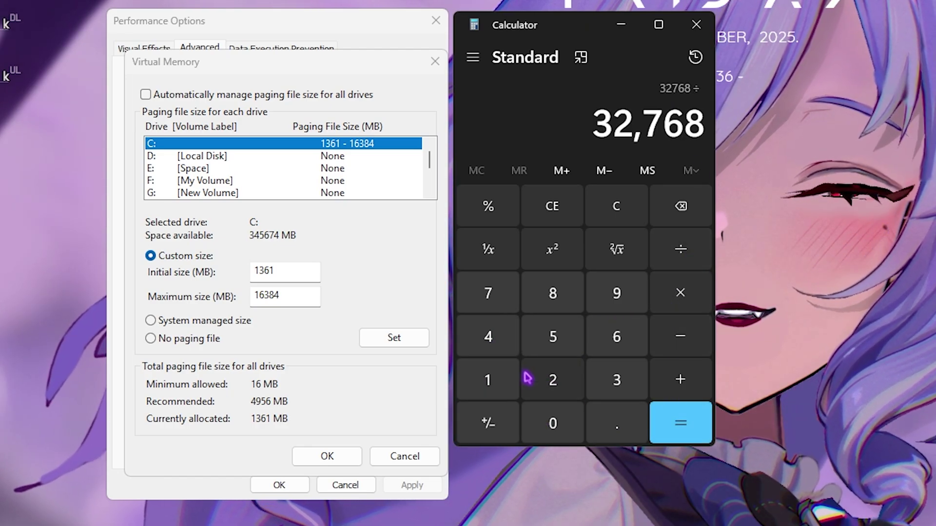
left_click(528, 380)
left_click(652, 417)
key("ctrl+c")
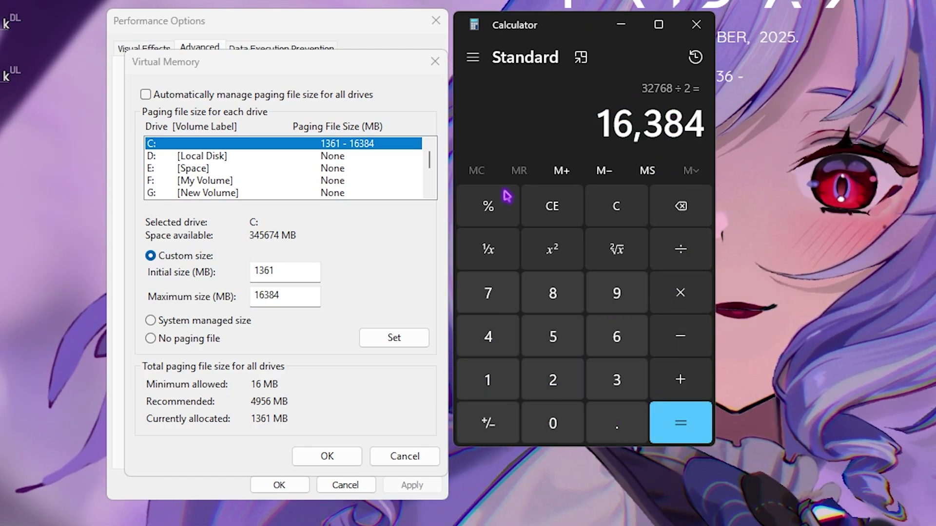
left_click(214, 296)
left_click(695, 24)
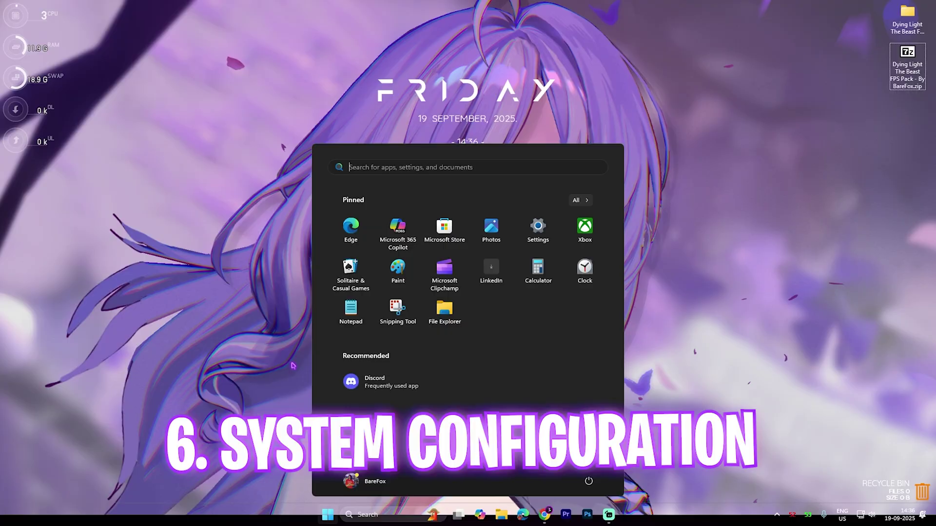
Open System Configuration and apply boot advanced options with Number of processors kept at 32.
type("syss")
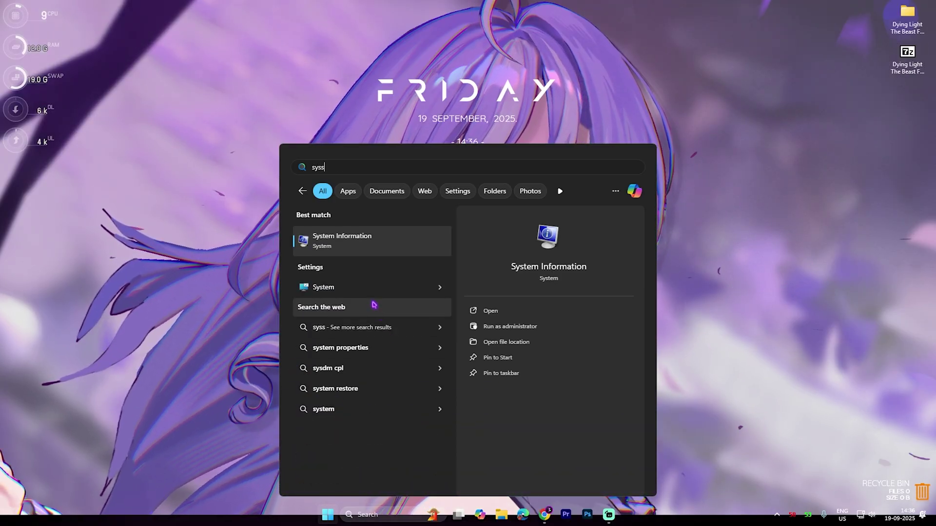
key("BackSpace")
type("tem configuration")
key("Return")
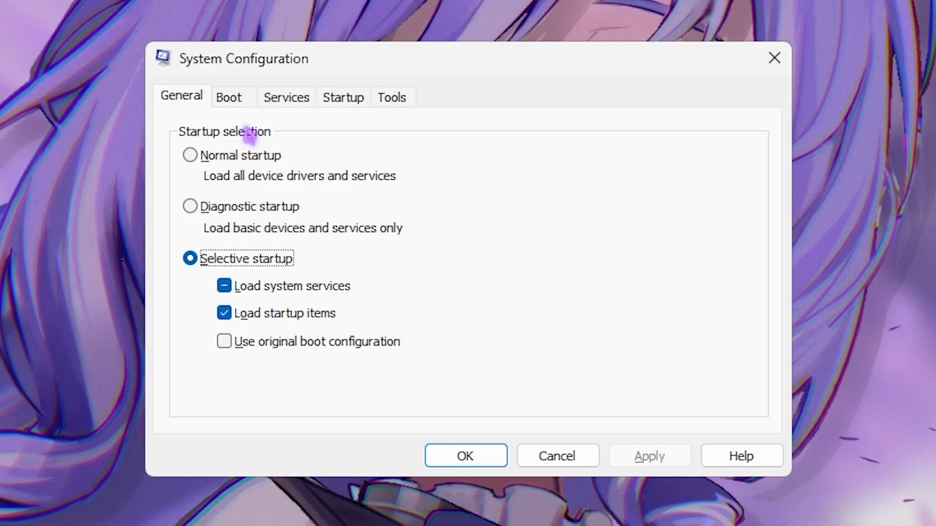
left_click(229, 97)
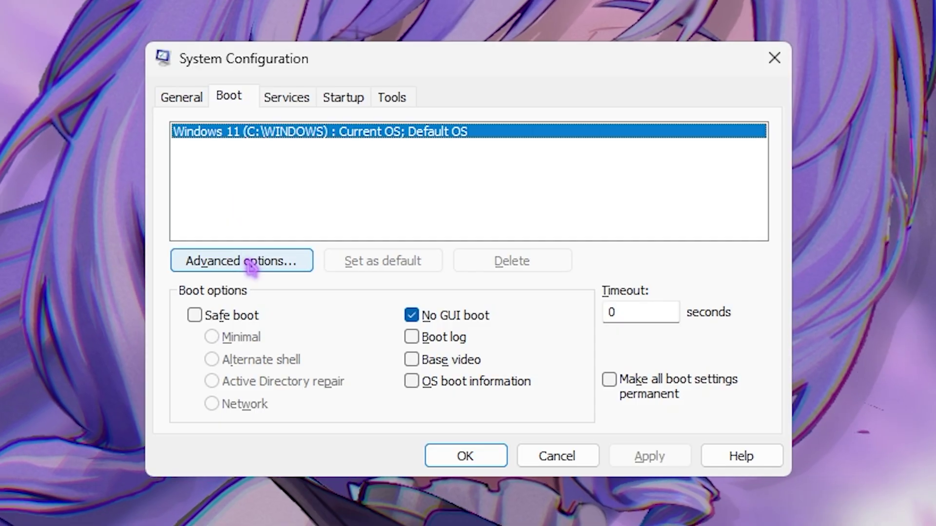
left_click(244, 261)
left_click(399, 126)
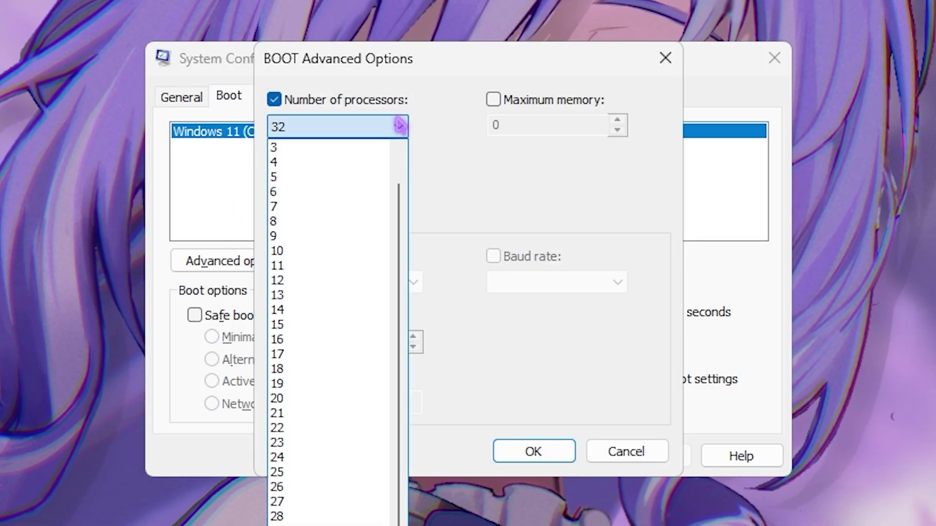
key("Return")
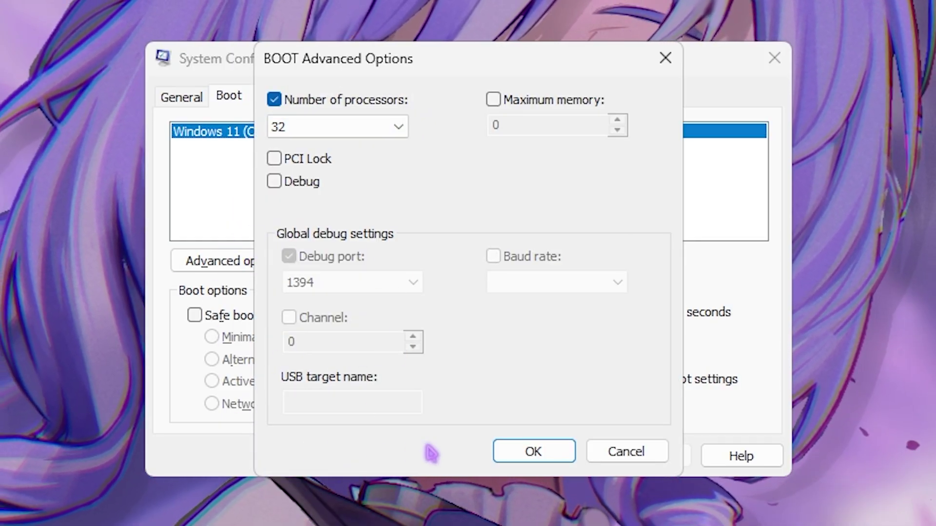
left_click(497, 449)
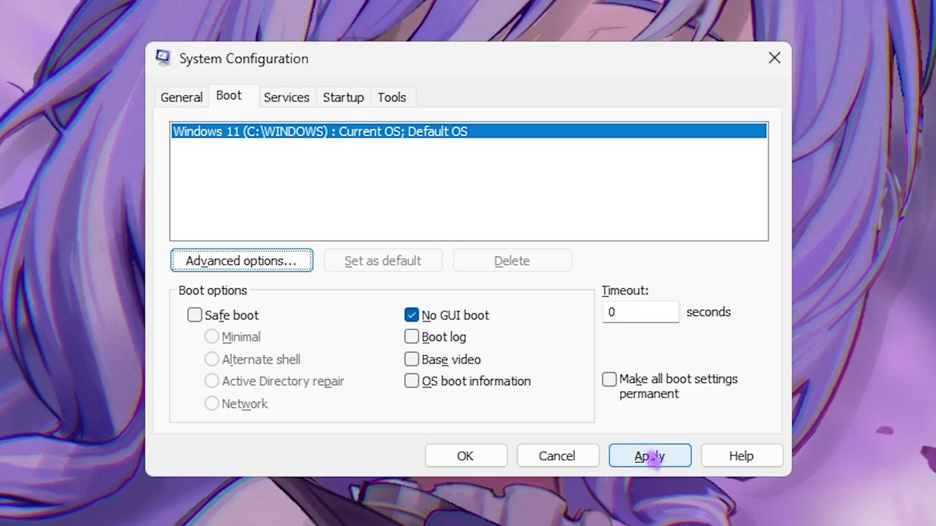
left_click(650, 457)
Hide all Microsoft services in the Services list and review the remaining entries.
left_click(288, 100)
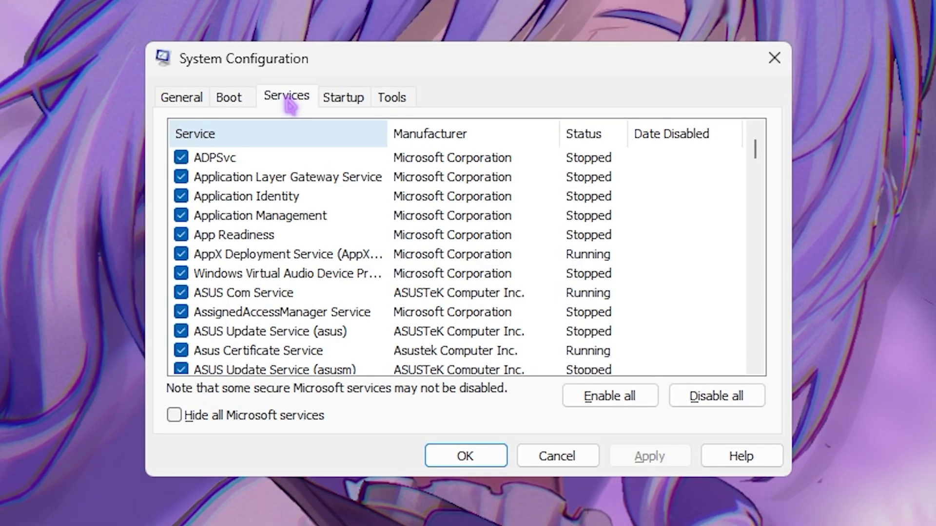
left_click(175, 416)
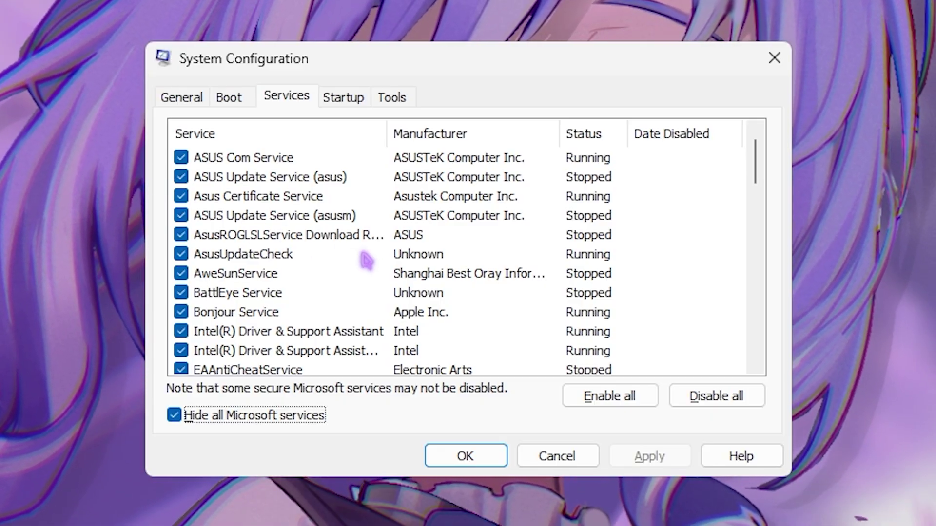
scroll(366, 260, "down", 5)
scroll(366, 259, "up", 5)
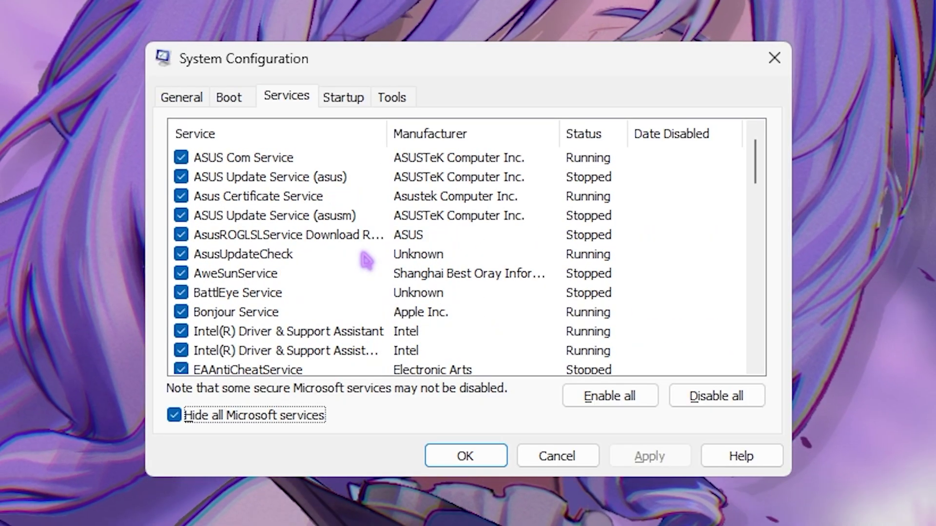
scroll(360, 273, "down", 12)
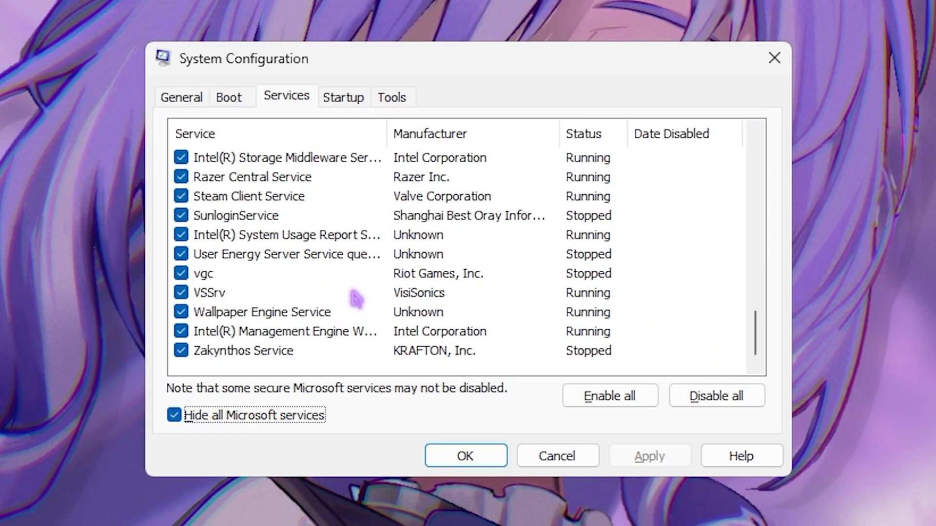
scroll(356, 298, "up", 15)
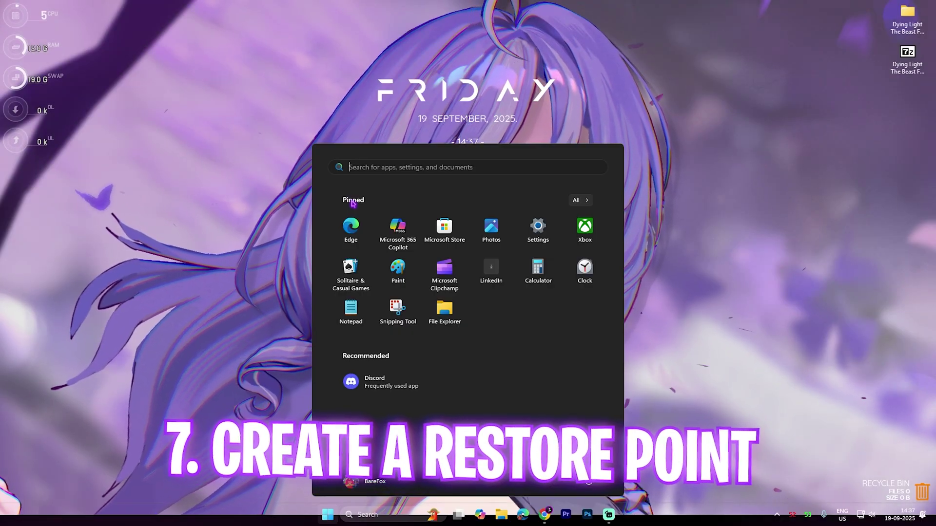
Create a restore point named DYTB for drive C:, then close System Properties.
type("create a restore point")
key("Return")
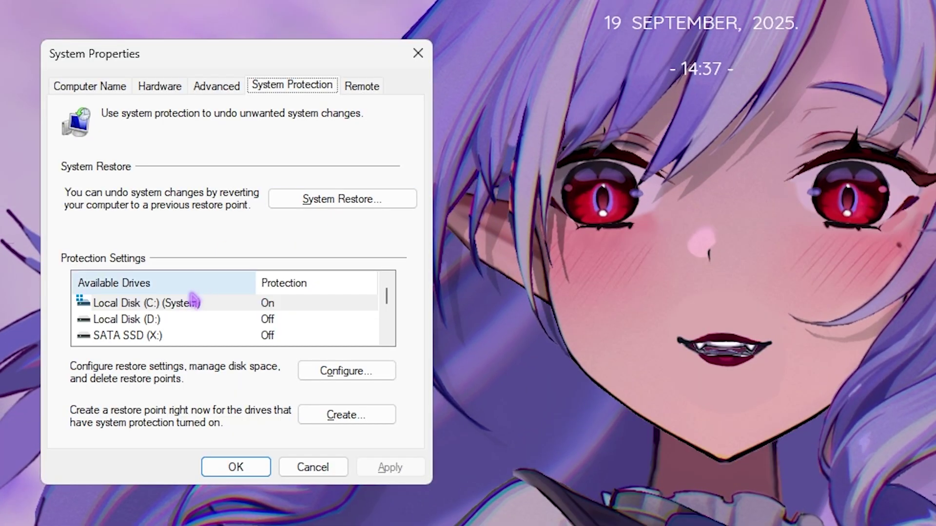
left_click(194, 302)
left_click(327, 419)
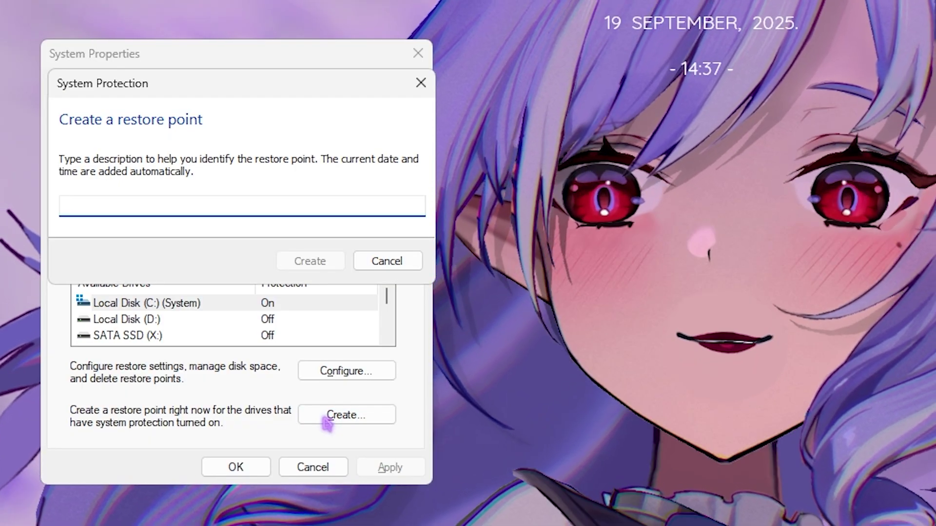
type("DLTB")
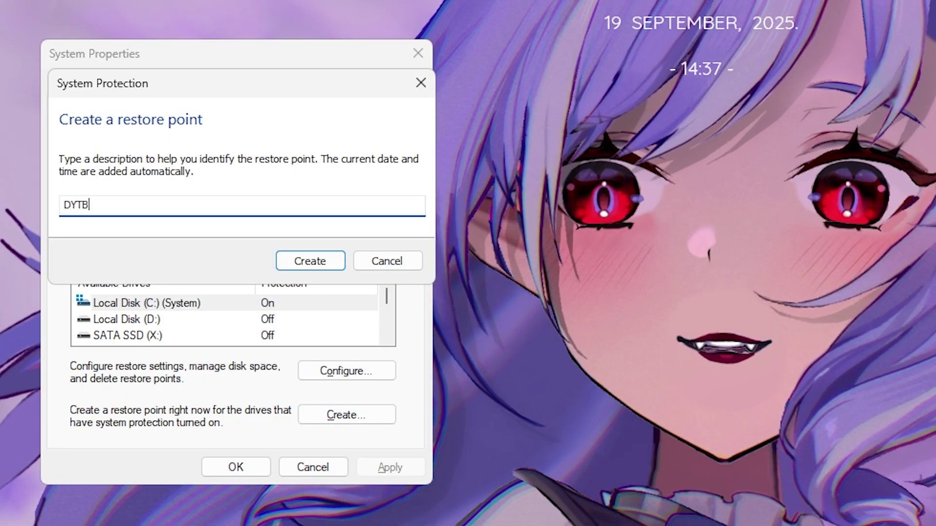
key("Return")
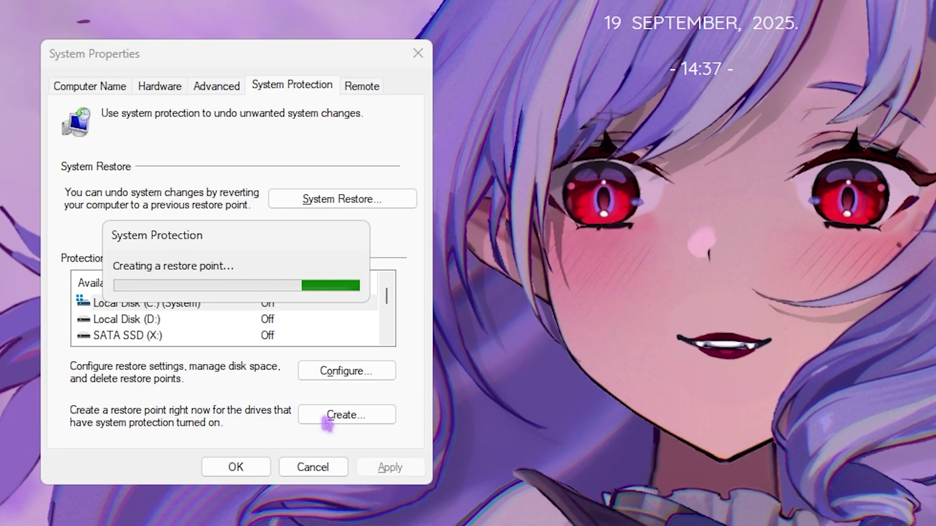
left_click(353, 277)
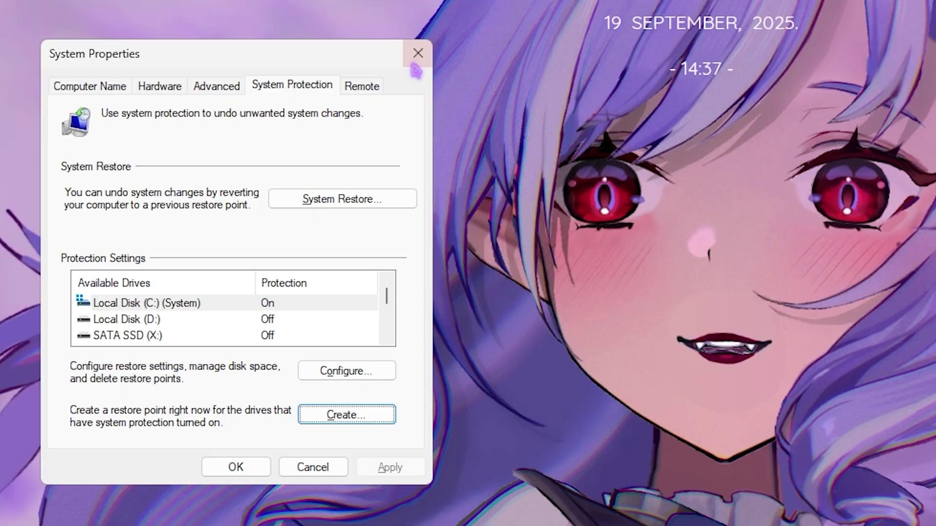
left_click(417, 53)
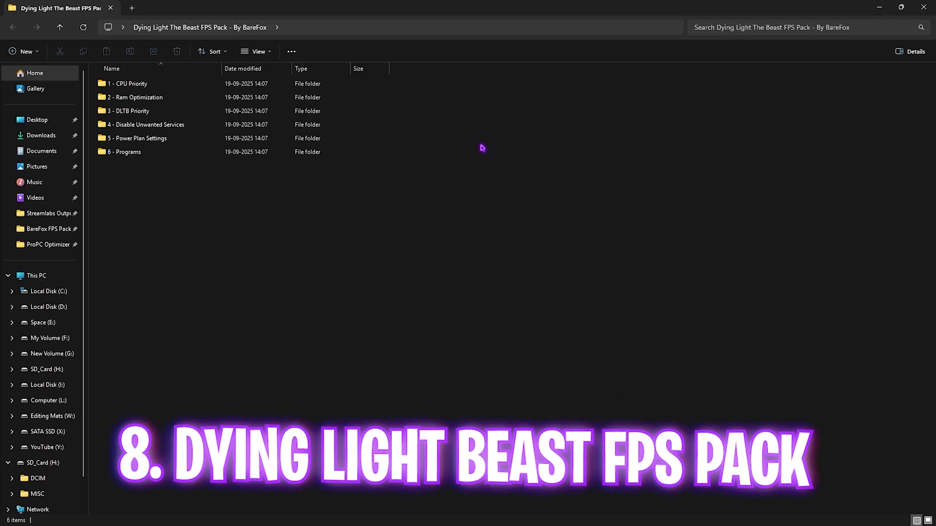
Browse the AMD and INTEL folders in 1 - CPU Priority, then return to the FPS pack folder.
left_click_drag(168, 193, 130, 82)
left_click(145, 205)
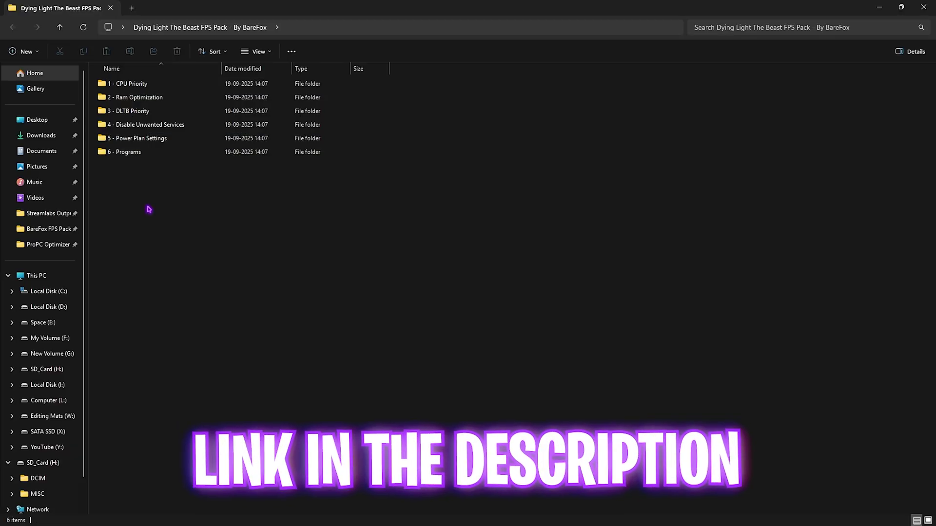
double_click(129, 84)
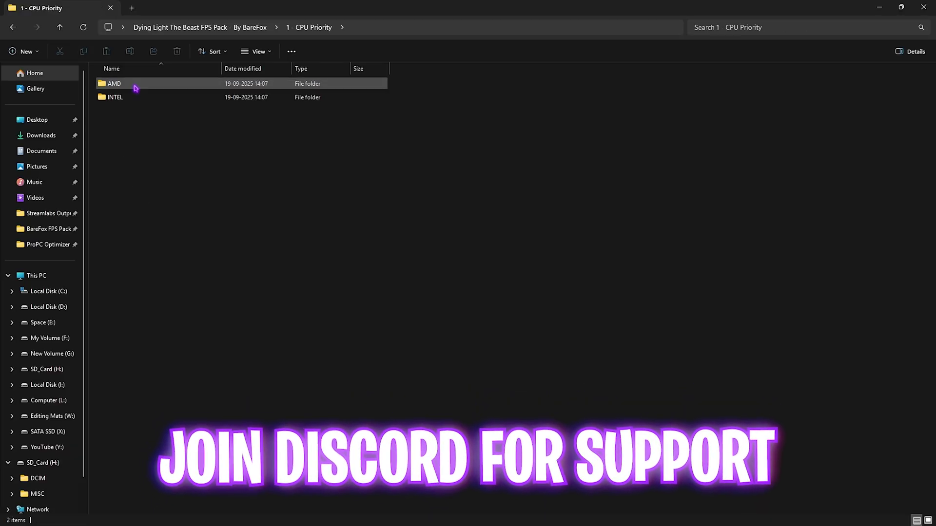
double_click(128, 86)
left_click(13, 27)
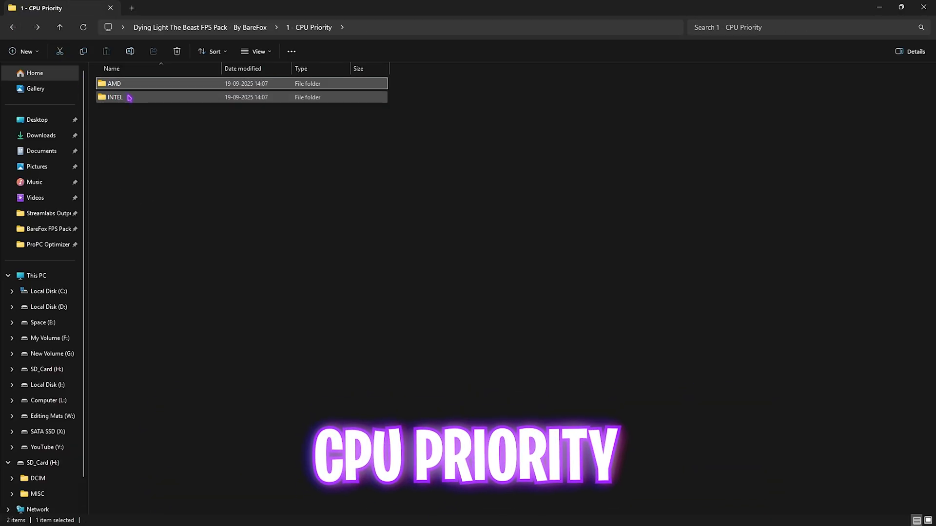
double_click(129, 97)
left_click(15, 28)
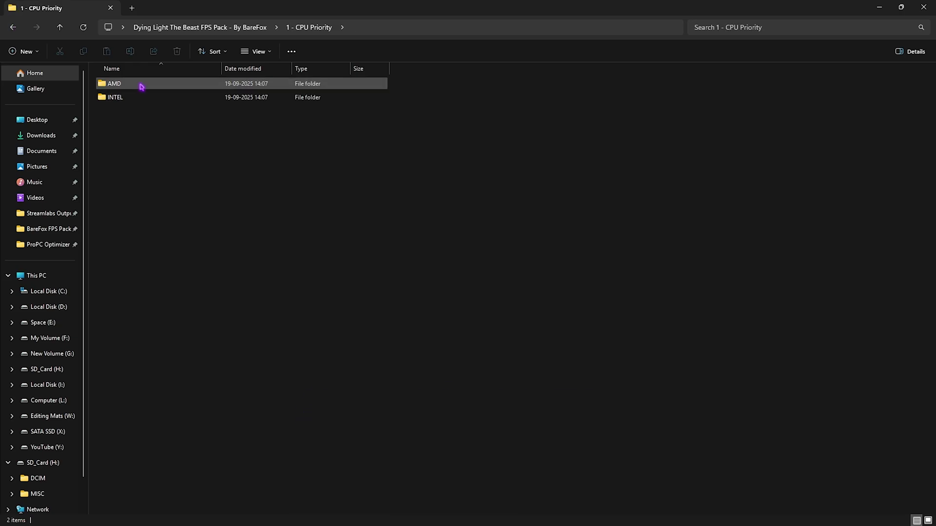
double_click(143, 86)
left_click(13, 27)
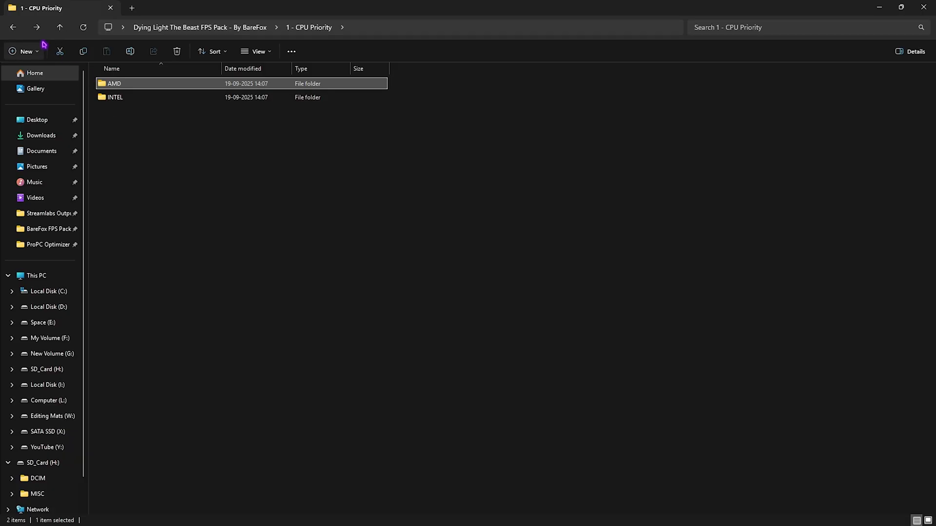
left_click(13, 28)
Open 2 - Ram Optimization and look over the 32GB Ram.reg and Reset to Default.reg files.
double_click(125, 97)
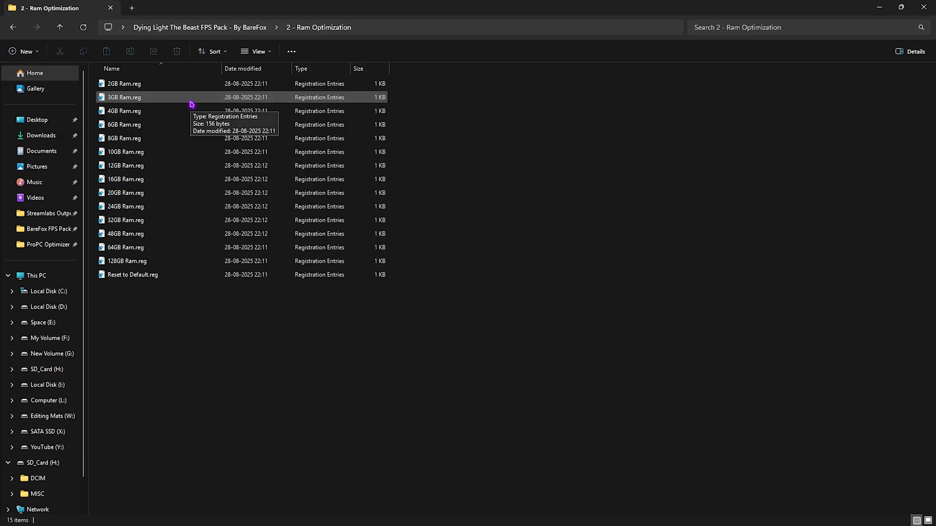
left_click_drag(411, 265, 383, 78)
left_click(460, 146)
left_click(135, 224)
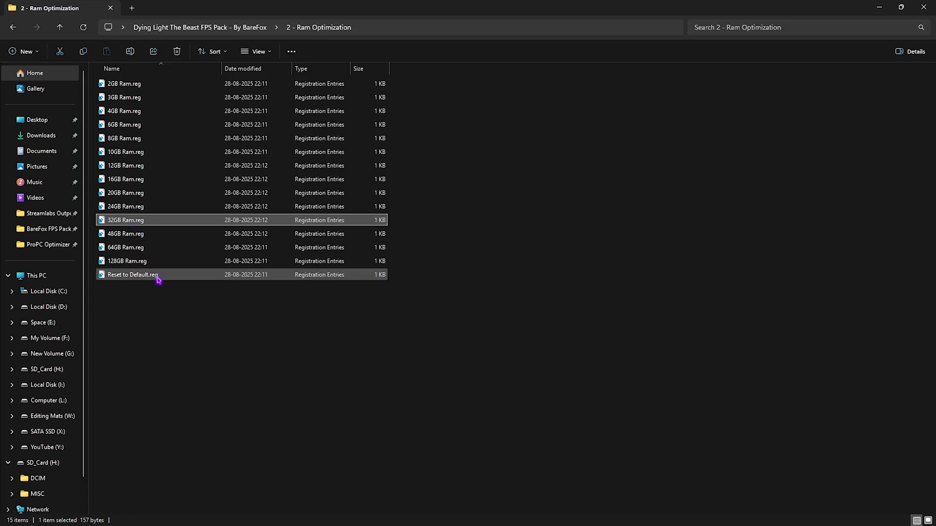
left_click(132, 276)
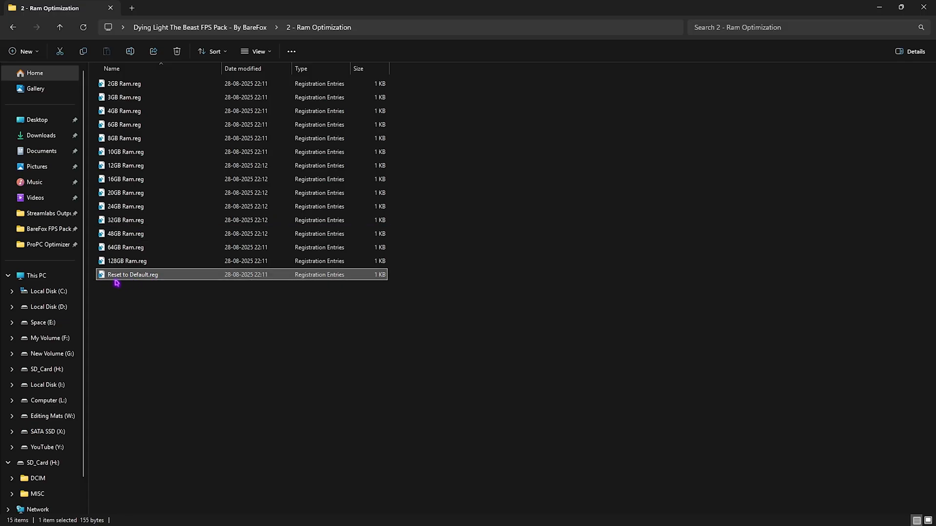
key("alt+Left")
View the 3 - DLTB Priority folder, then open 4 - Disable Unwanted Services.
double_click(128, 110)
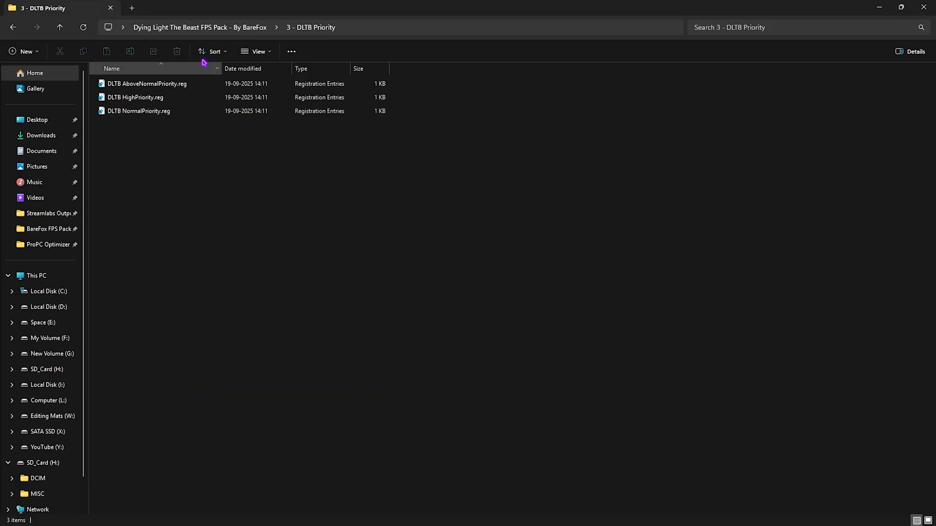
left_click(204, 28)
double_click(138, 126)
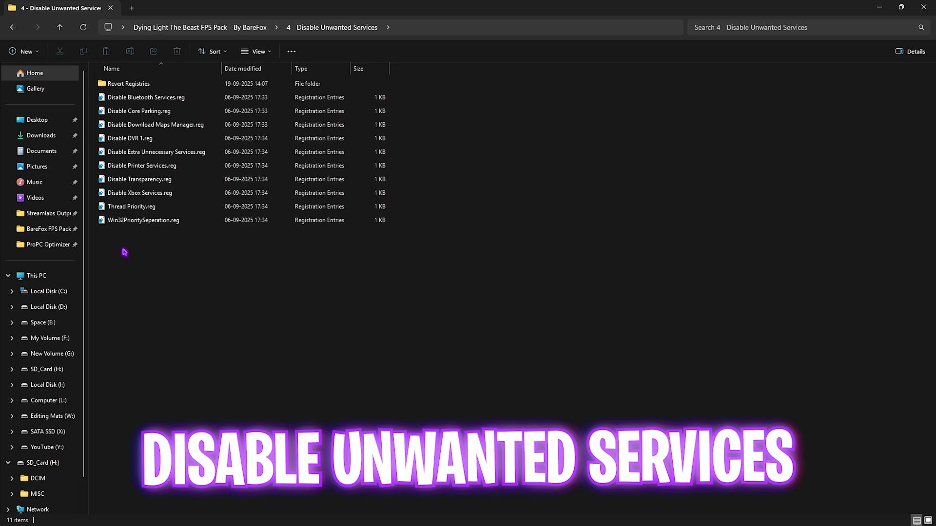
Select the Disable Bluetooth and Printer Services .reg files, then open Revert Registries.
left_click_drag(123, 250, 150, 90)
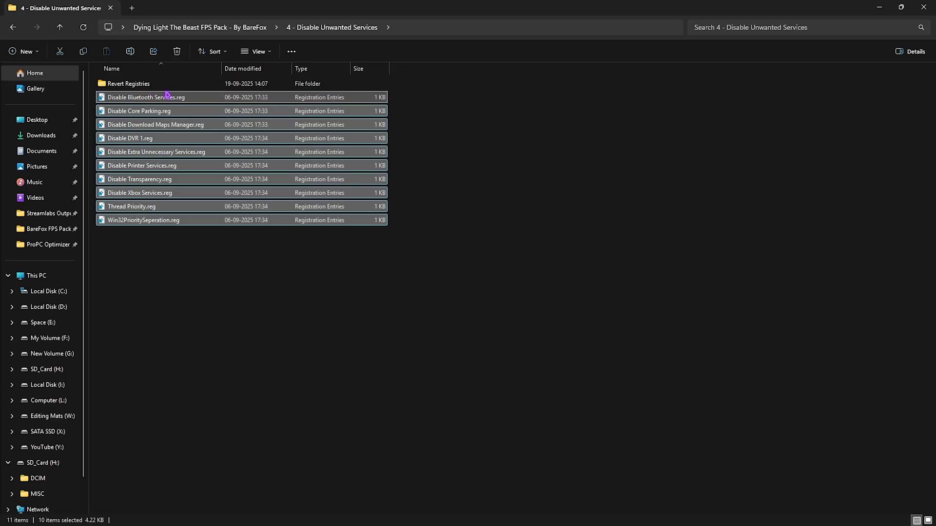
left_click(166, 96)
left_click(149, 166, "ctrl")
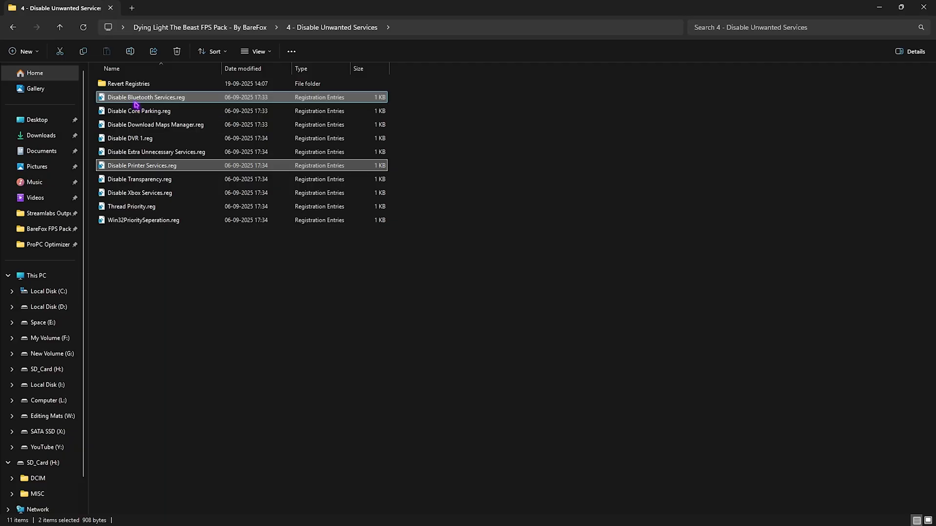
double_click(131, 84)
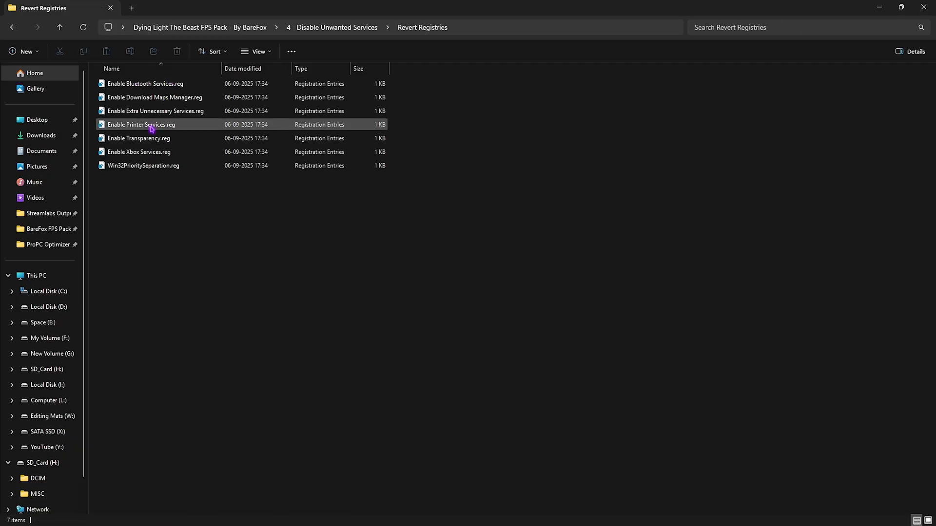
In 5 - Power Plan Settings, inspect the Ultimate Performance import script and launch the Power Plans shortcut.
key("alt+Up")
key("alt+Up")
double_click(161, 139)
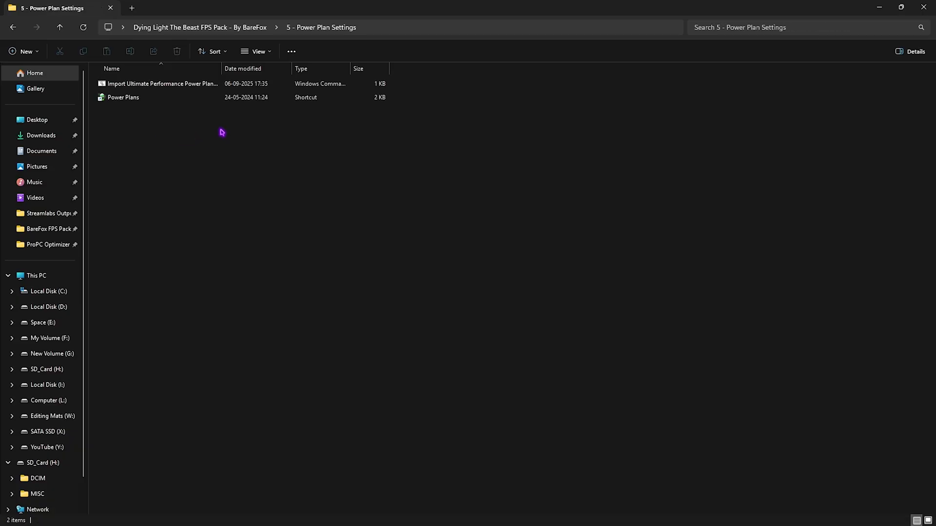
left_click(184, 84)
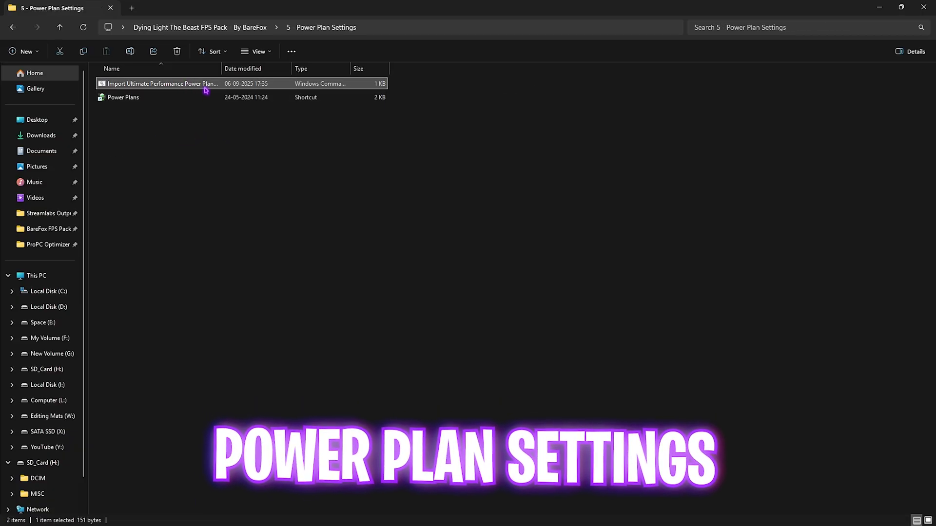
double_click(222, 69)
right_click(222, 89)
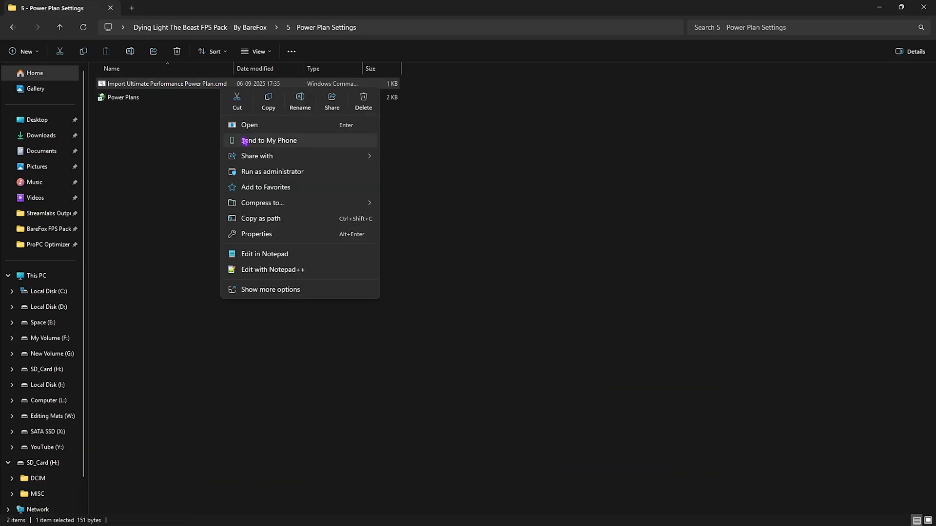
left_click(161, 142)
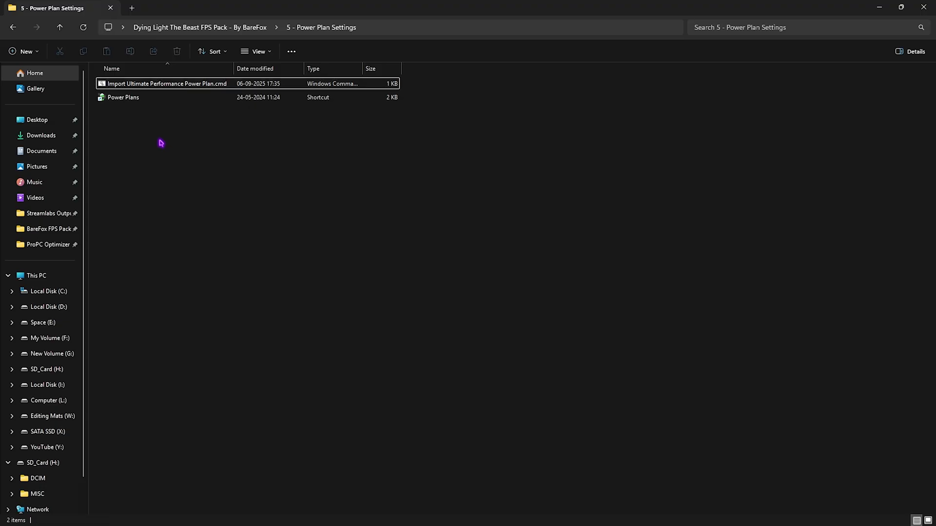
left_click(132, 99)
double_click(132, 100)
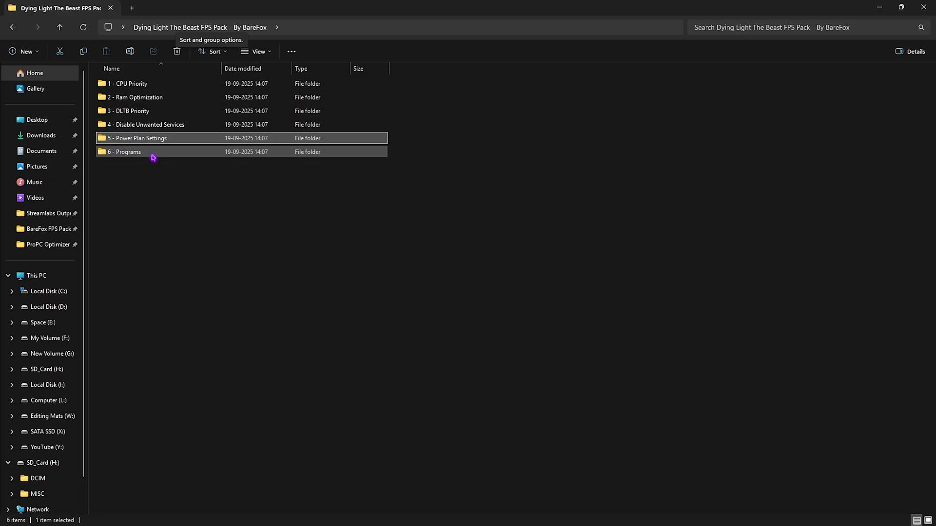
In 6 - Programs, run Clean Temporary Files.bat as administrator to clear temp files.
double_click(152, 154)
left_click(152, 86)
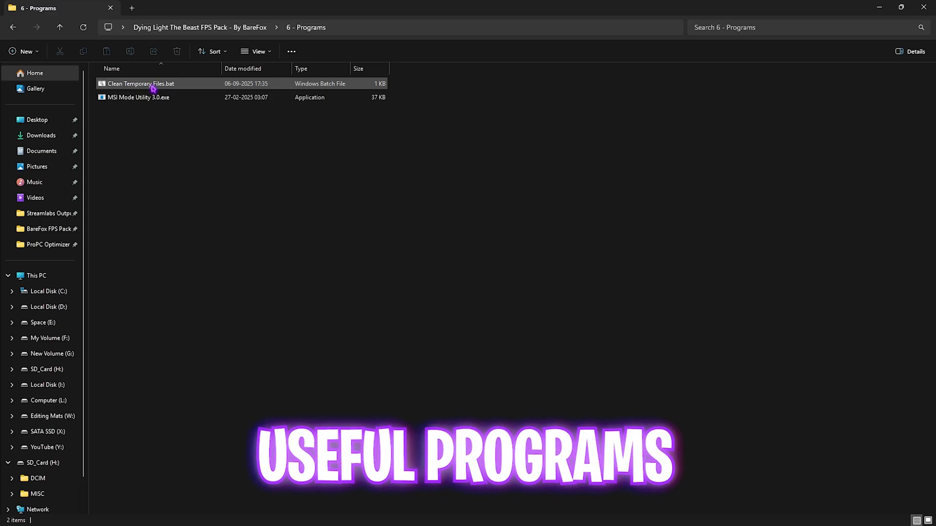
right_click(152, 88)
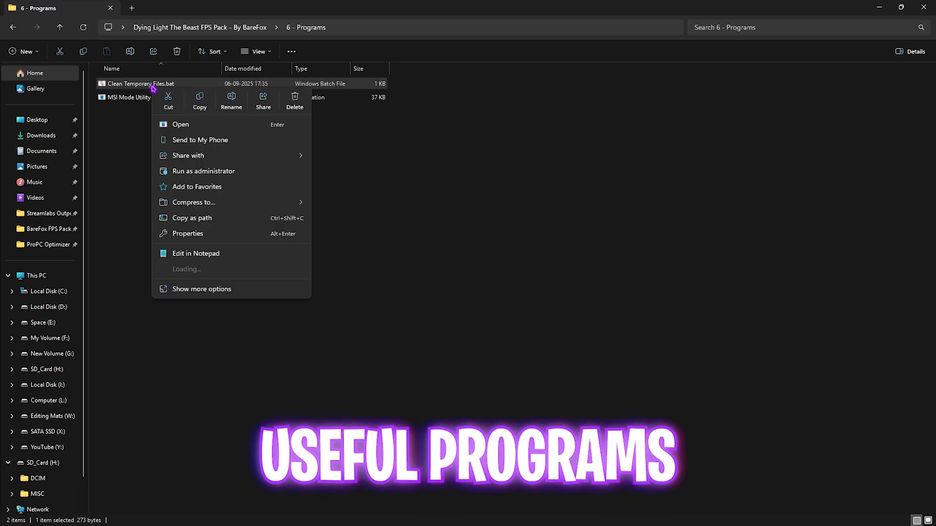
left_click(187, 172)
key("Return")
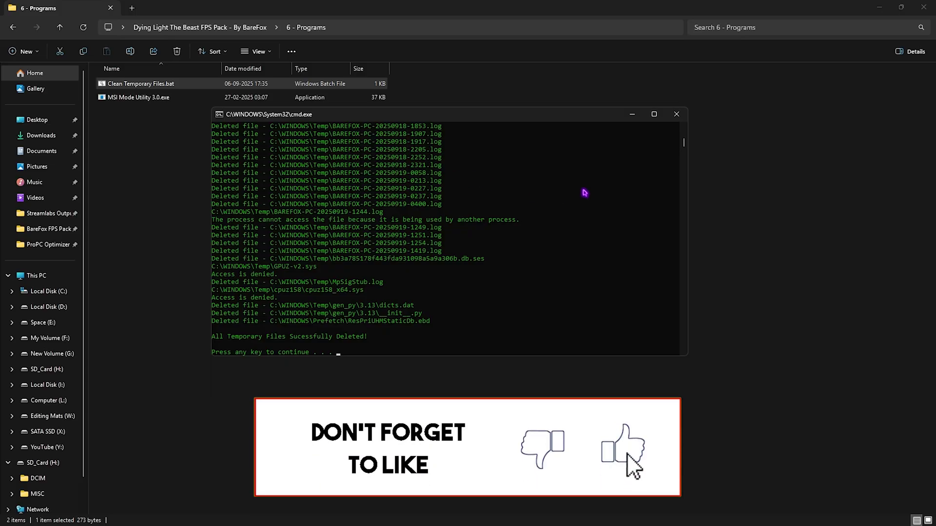
left_click(676, 114)
Run MSI Mode Utility 3.0.exe as administrator.
left_click(147, 100)
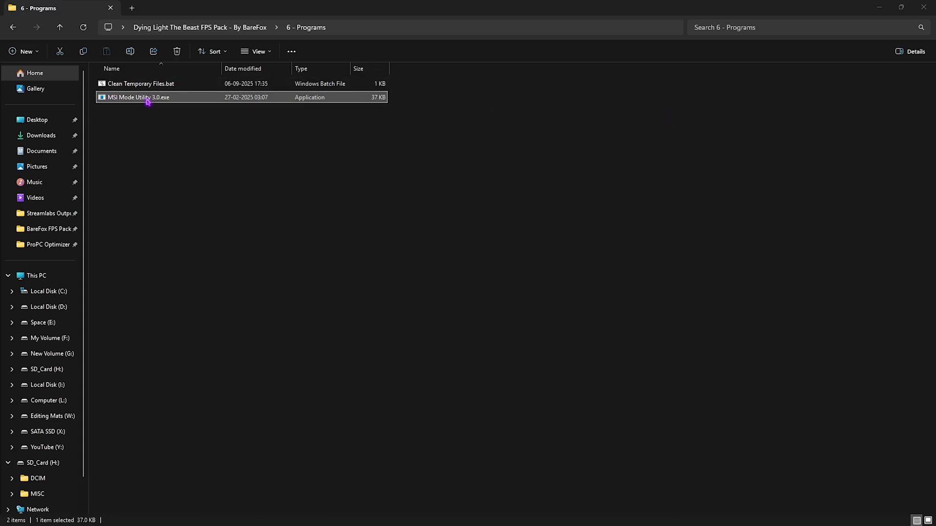
right_click(147, 101)
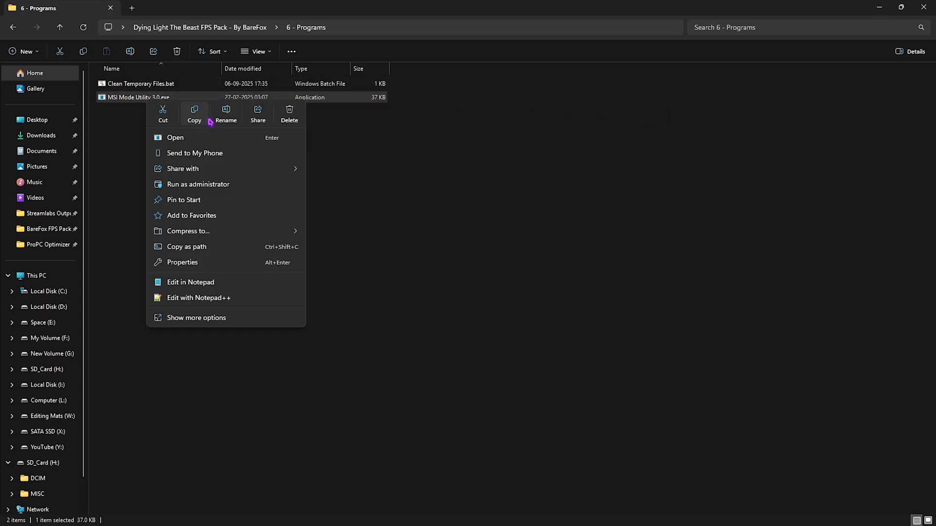
left_click(201, 185)
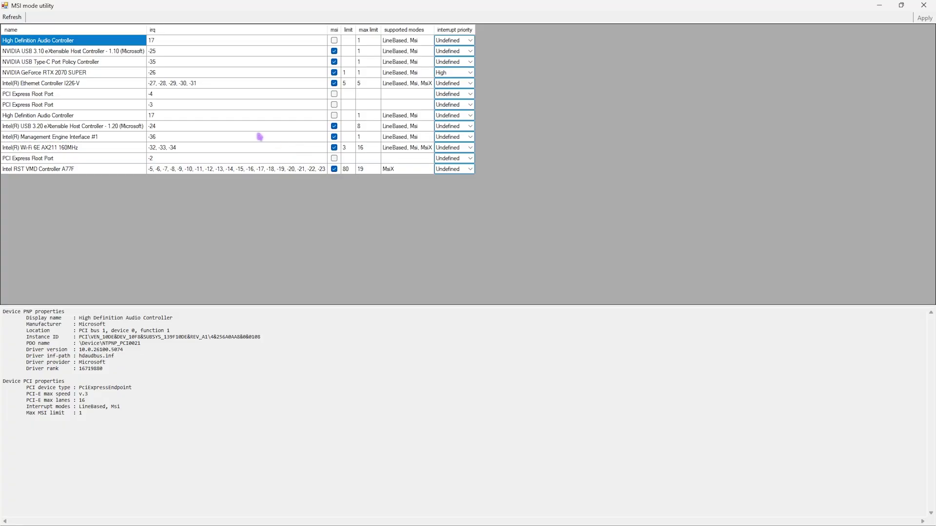
Set the NVIDIA GeForce RTX 2070 SUPER interrupt priority to High and close the utility.
left_click(83, 74)
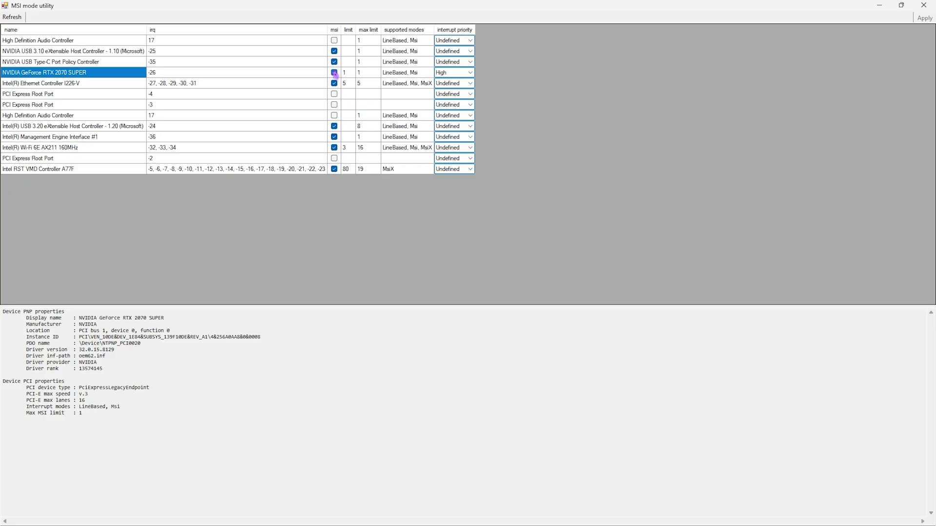
left_click(470, 73)
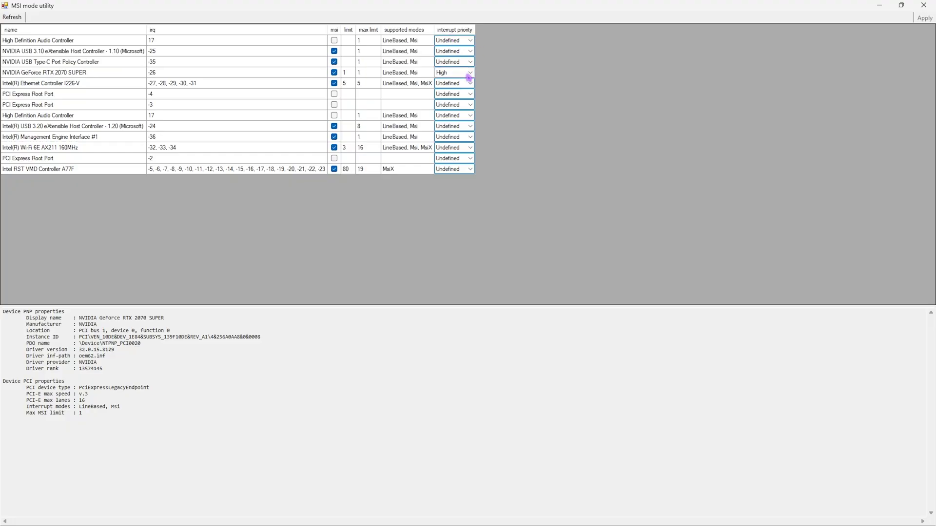
left_click(470, 73)
left_click(457, 102)
left_click(924, 5)
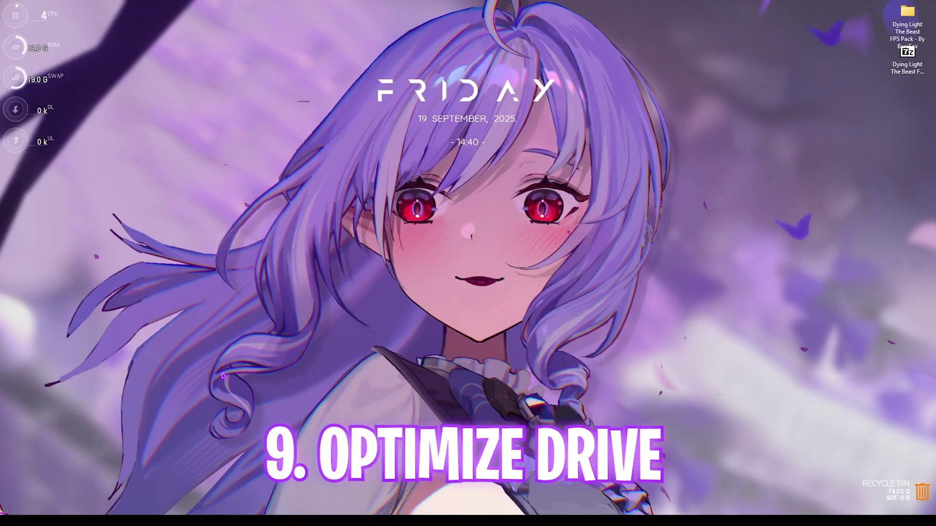
Search Start for defrag, open Optimize Drives, and optimize the C: and Local Disk (D:) drives.
key("super")
type("defrag")
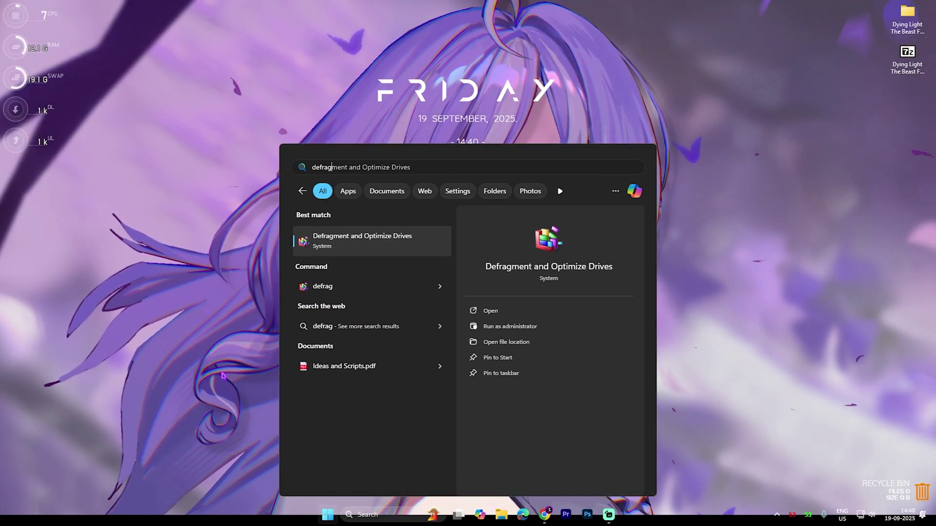
left_click(356, 239)
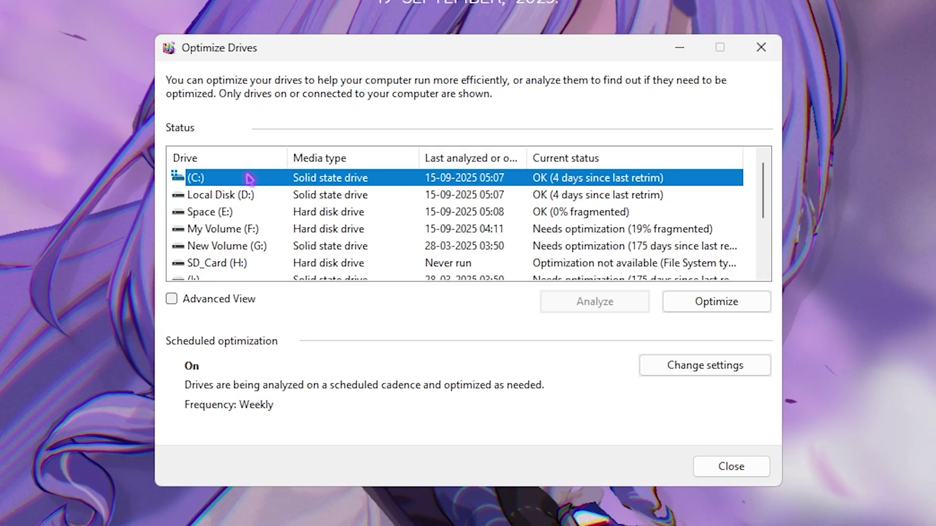
left_click(589, 286)
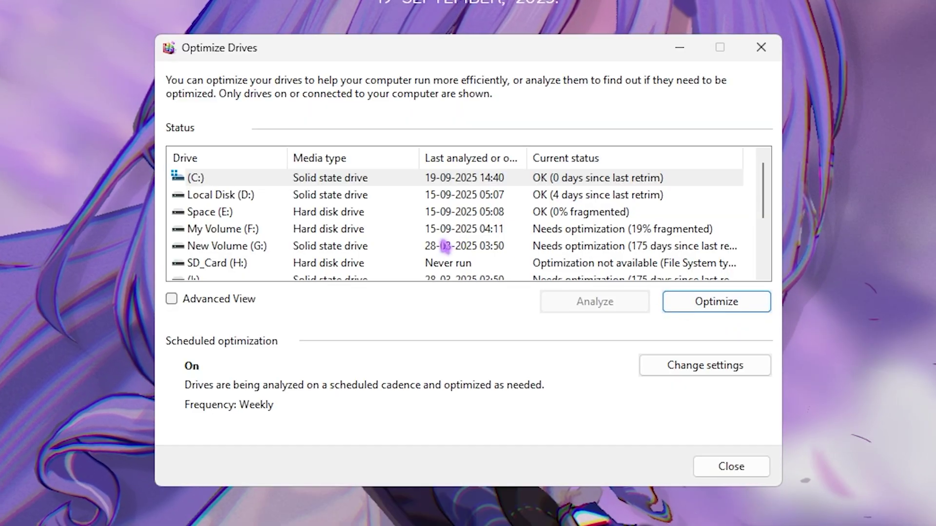
left_click(413, 195)
left_click(704, 302)
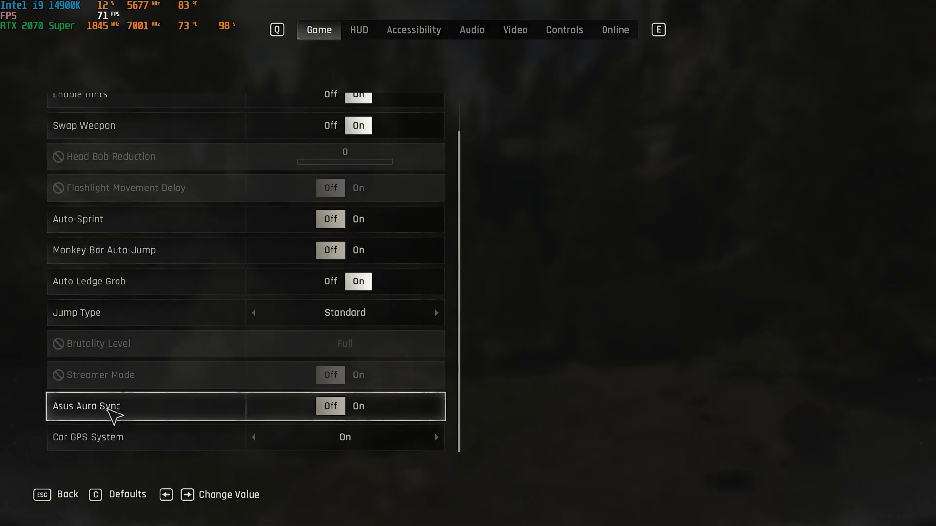
In Video settings, keep Window Mode on Fullscreen and turn Vertical Synchronization off.
mouse_move(247, 415)
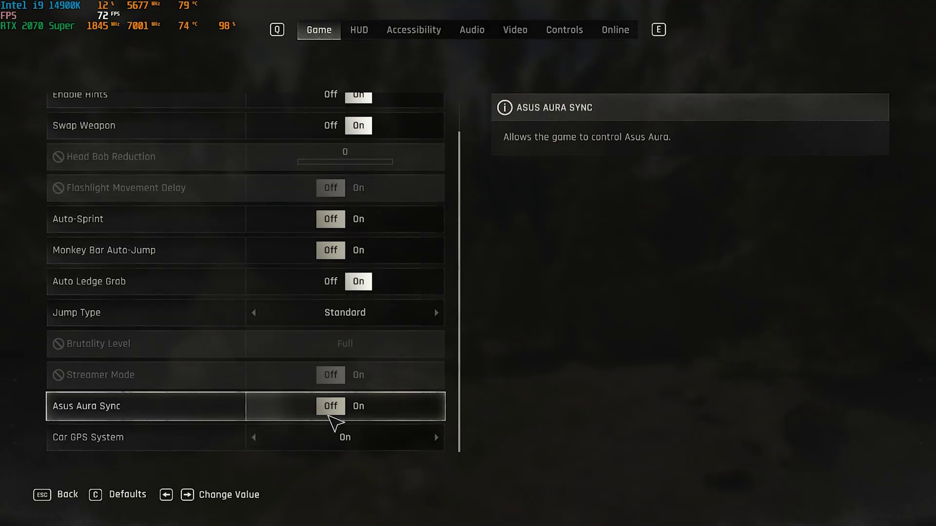
left_click(515, 30)
scroll(309, 138, "up", 6)
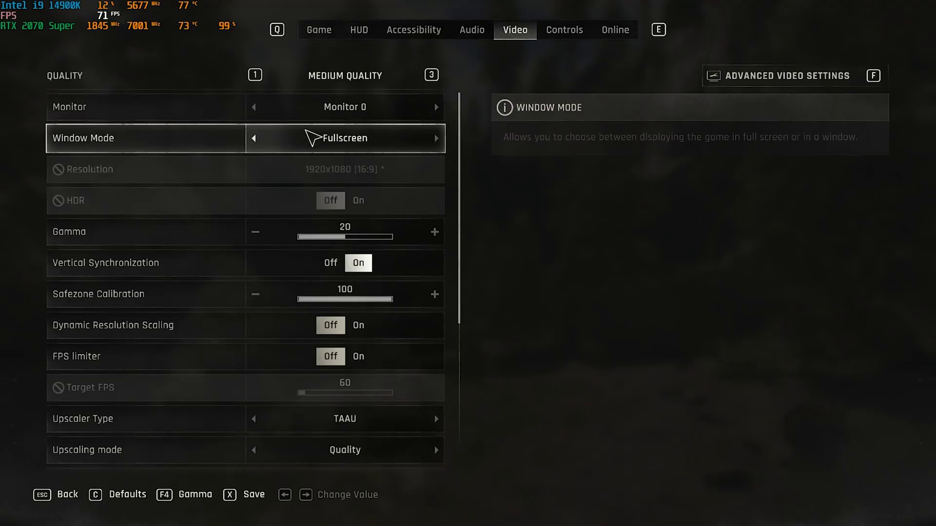
left_click(254, 139)
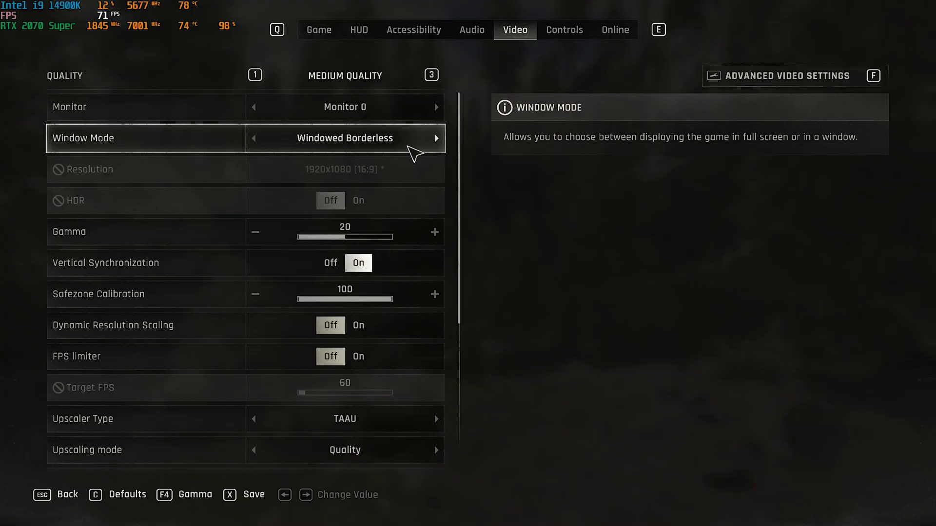
left_click(436, 139)
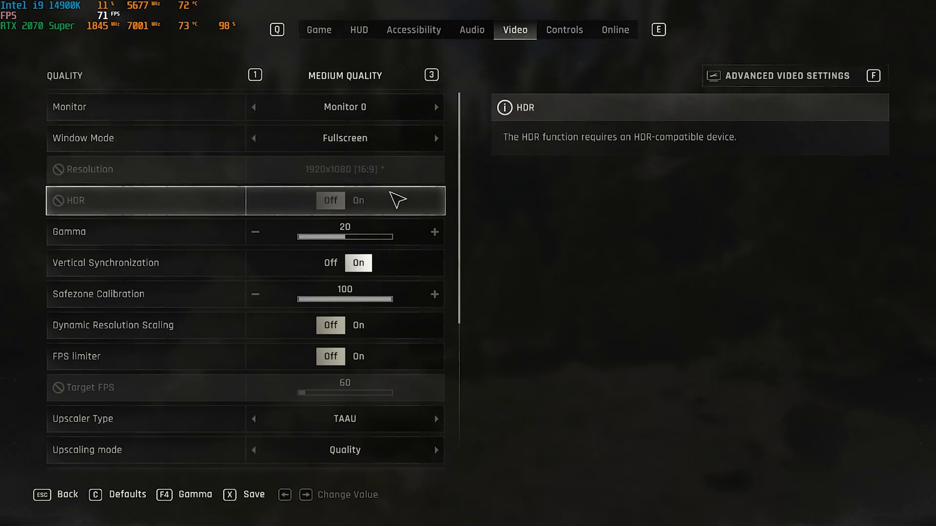
scroll(397, 196, "down", 1)
left_click(332, 218)
Set Upscaler Type to DLSS in Balanced mode and turn on FSR Frame Generation.
scroll(326, 258, "down", 1)
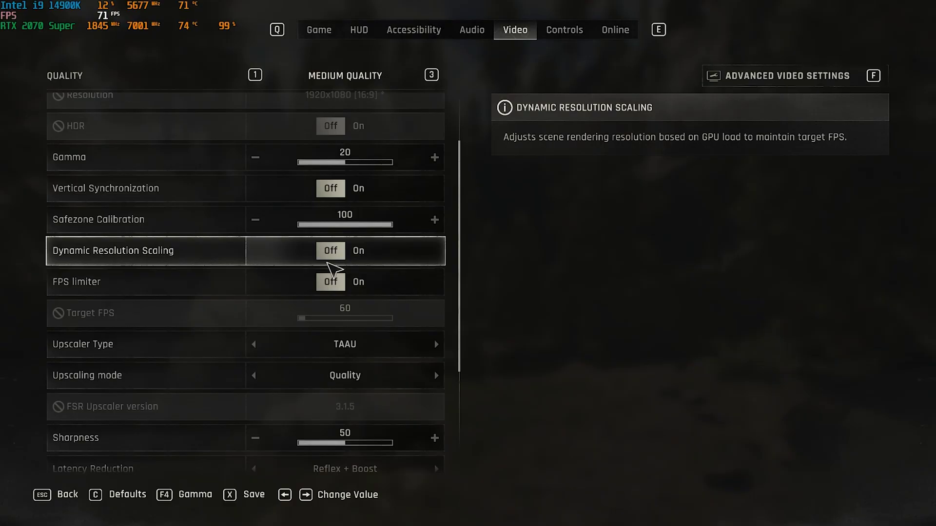
scroll(331, 288, "down", 1)
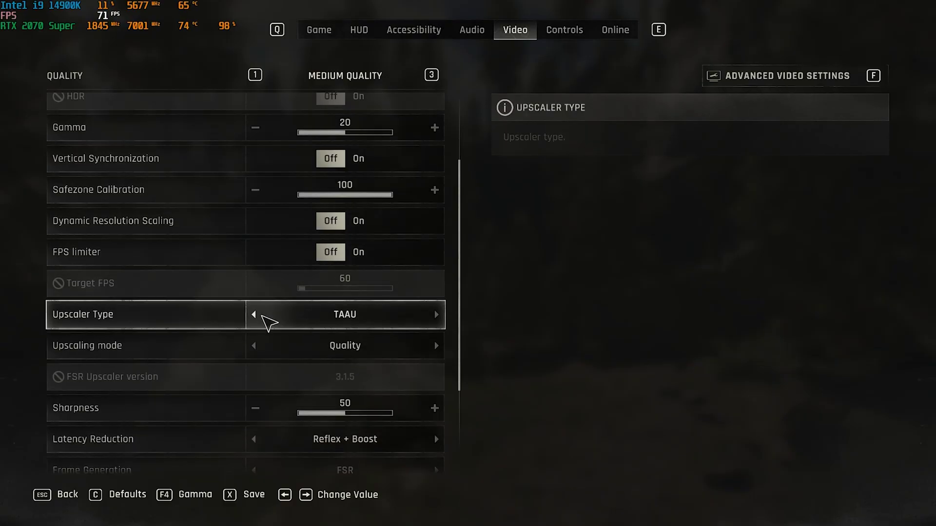
left_click(254, 314)
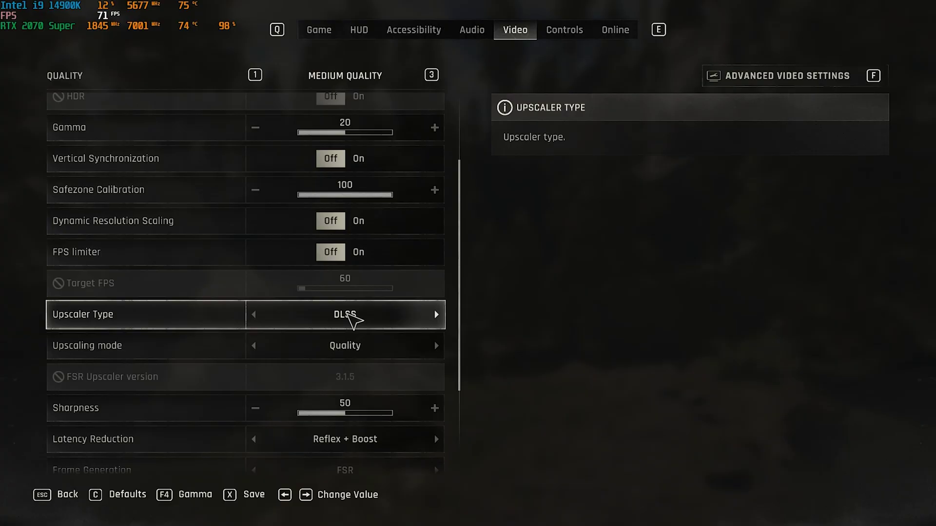
left_click(431, 317)
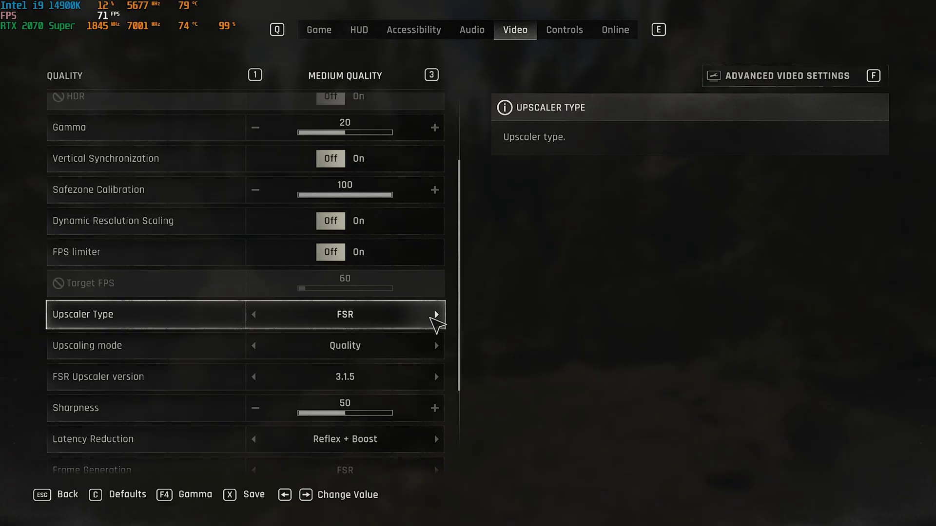
left_click(257, 316)
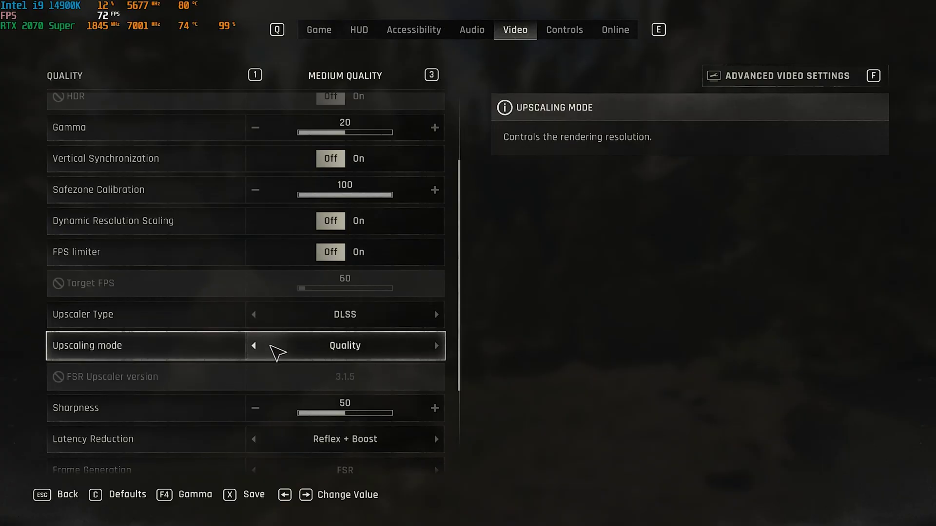
left_click(268, 347)
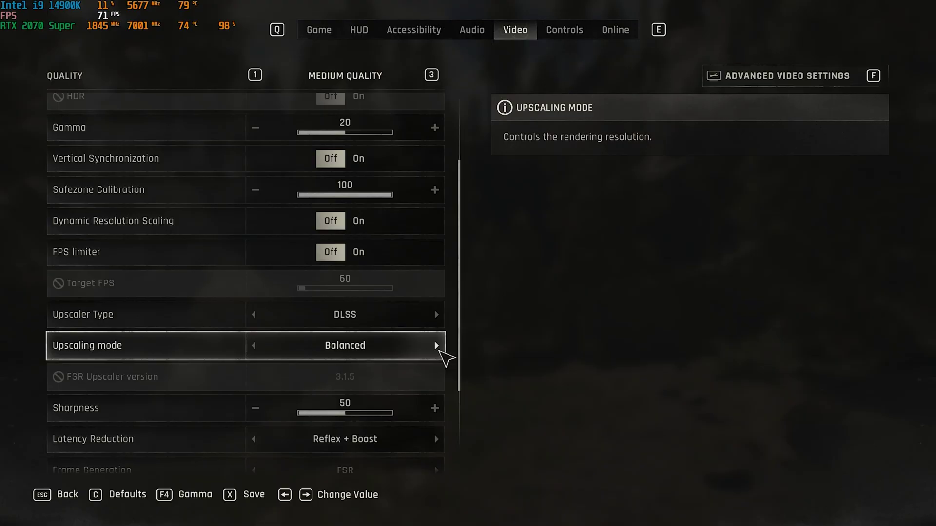
scroll(359, 353, "down", 3)
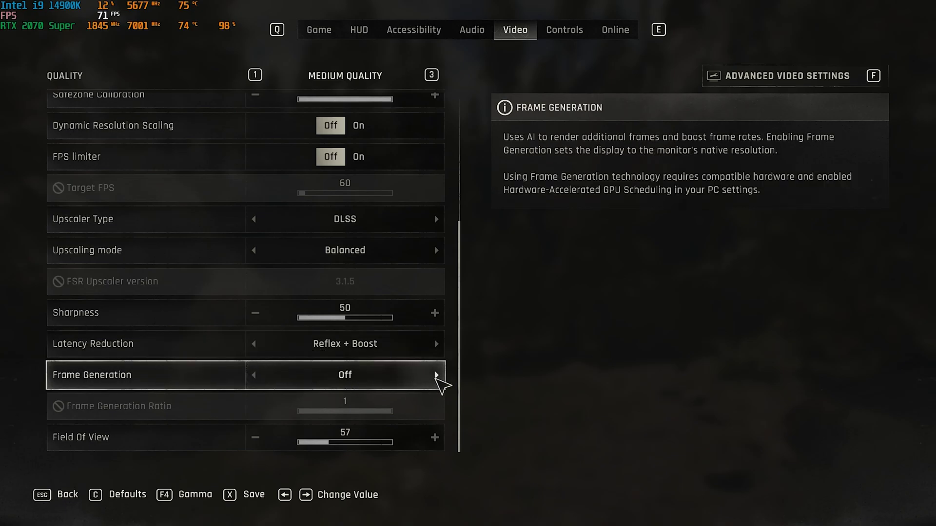
left_click(258, 376)
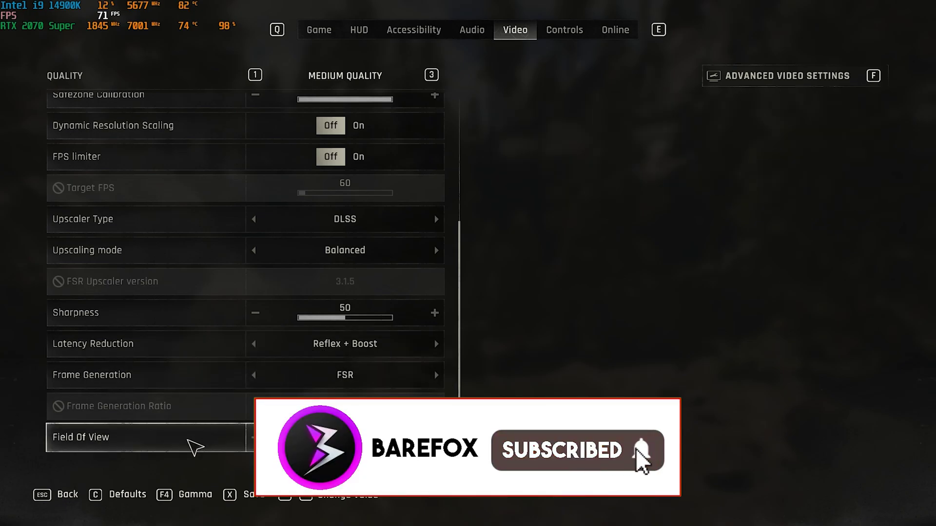
Save the changed video settings, resume play, and climb the pipes up the elevator shaft.
key("Escape")
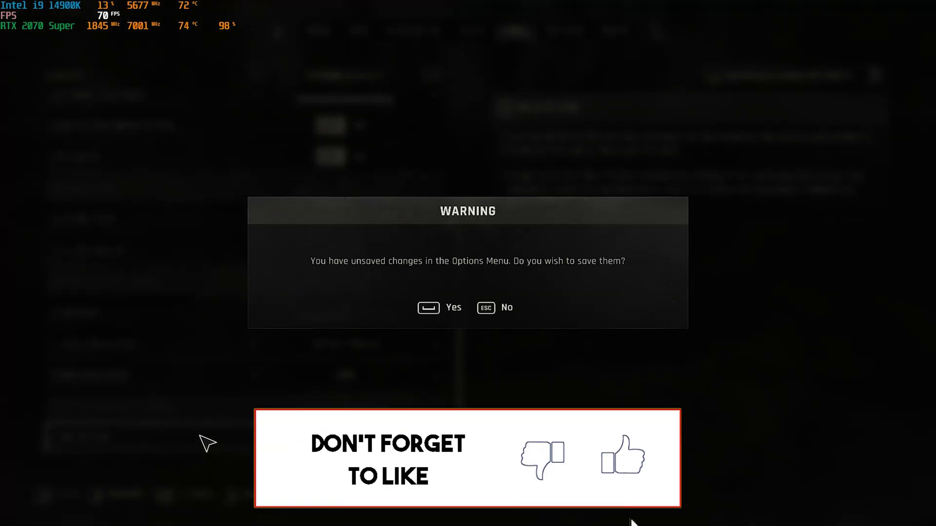
key("space")
key("Escape")
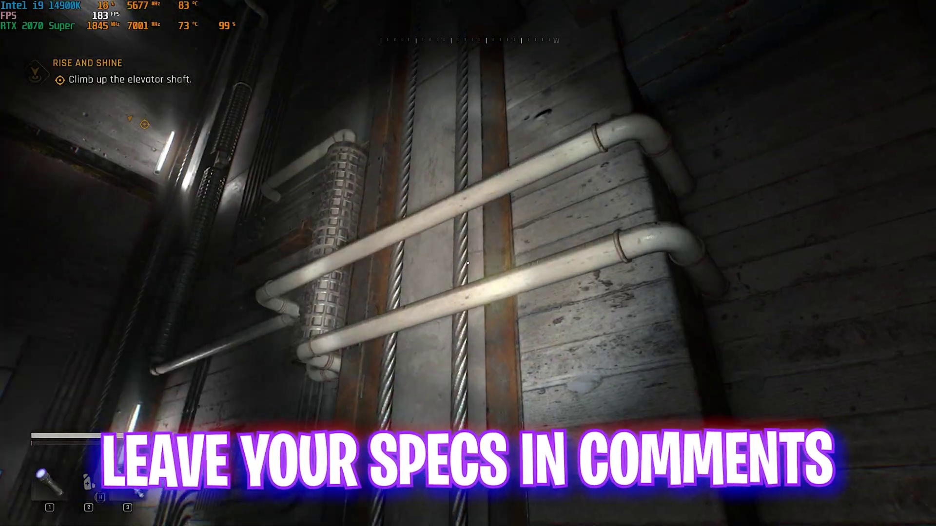
key("space")
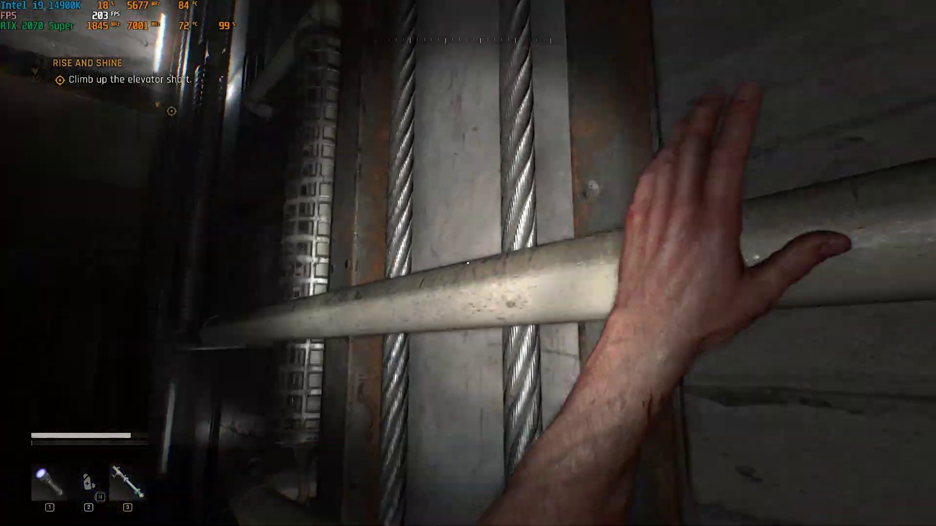
key("space")
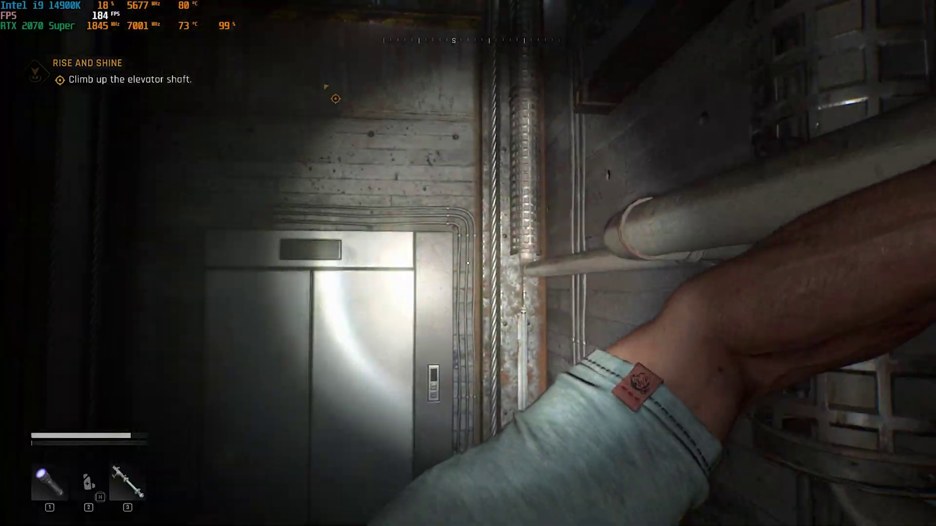
key("space")
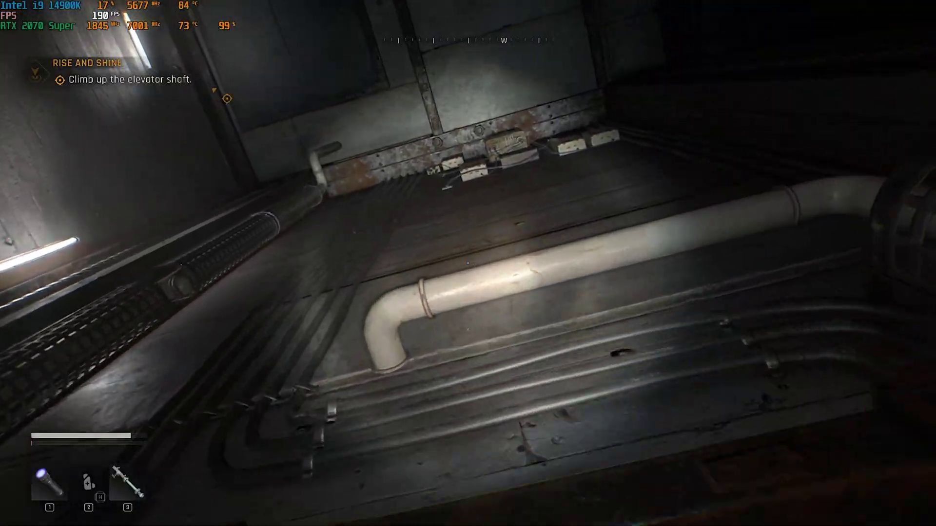